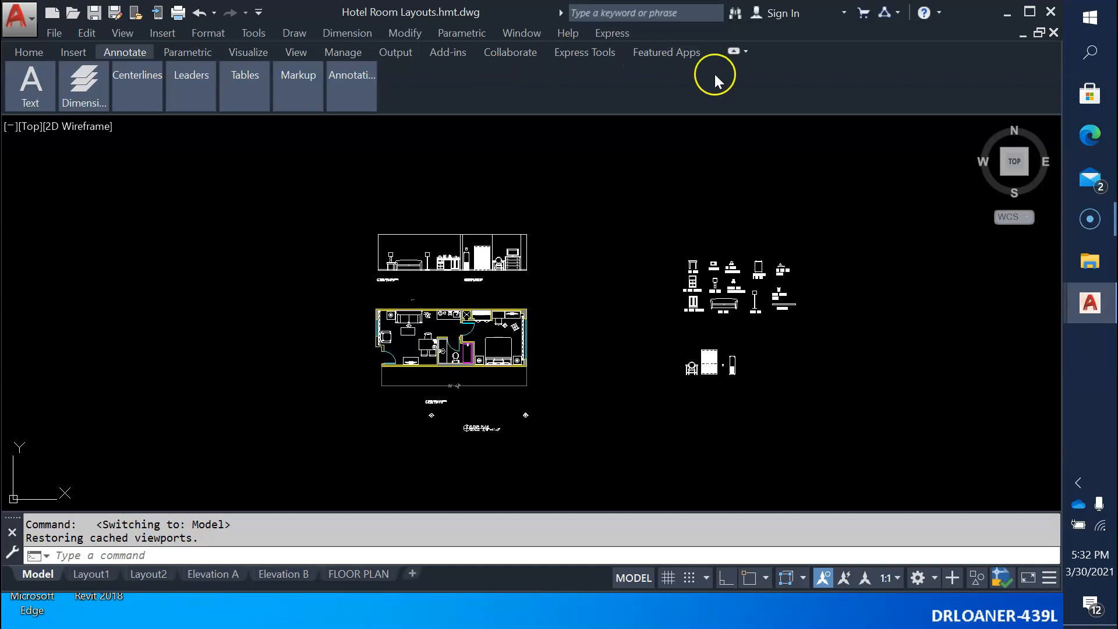
Try the ribbon's minimize to panel buttons and panel titles options, and restore the full ribbon display.
left_click(745, 51)
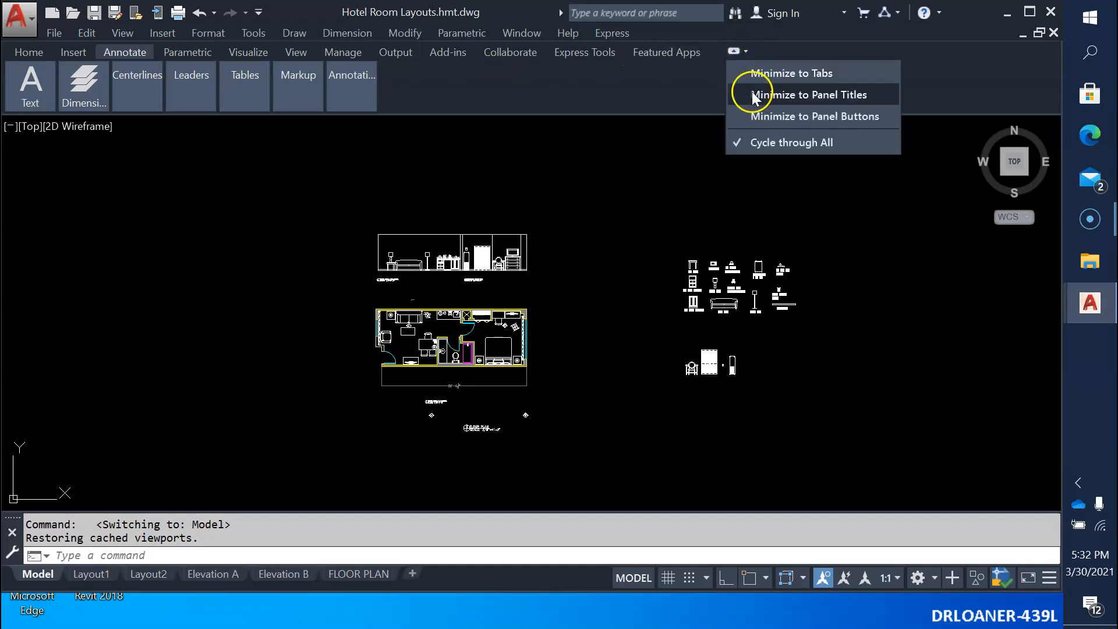
left_click(762, 117)
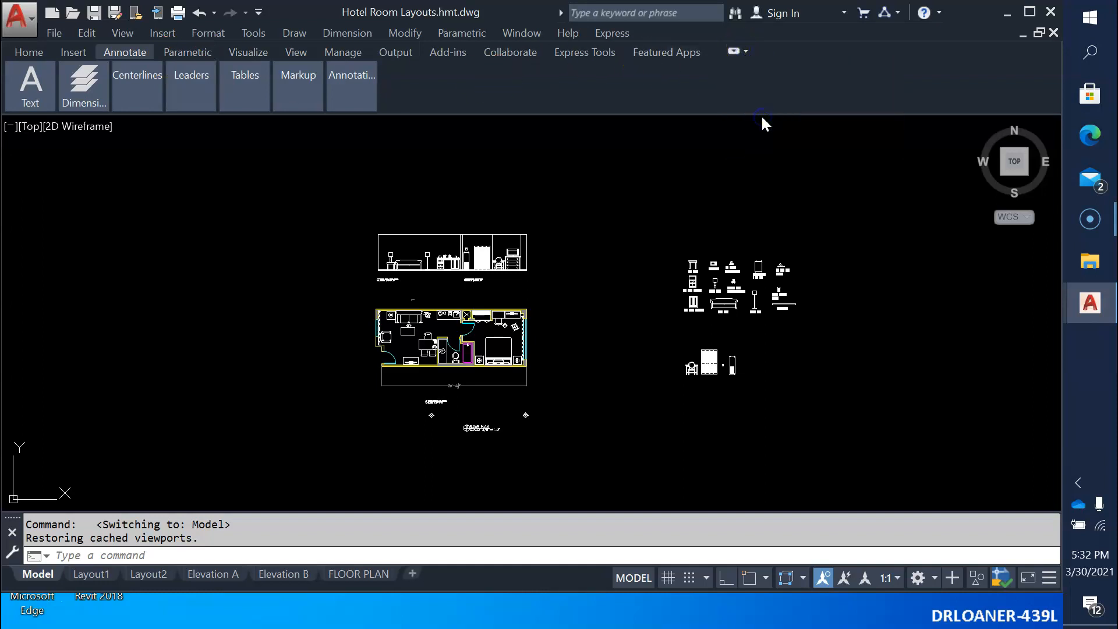
left_click(746, 50)
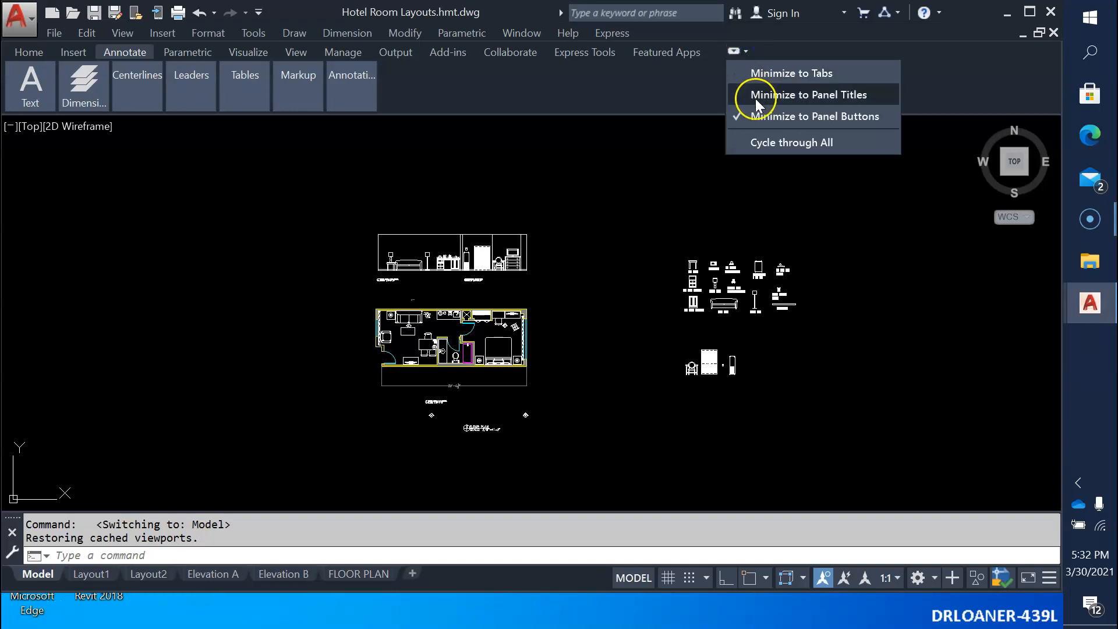
left_click(756, 97)
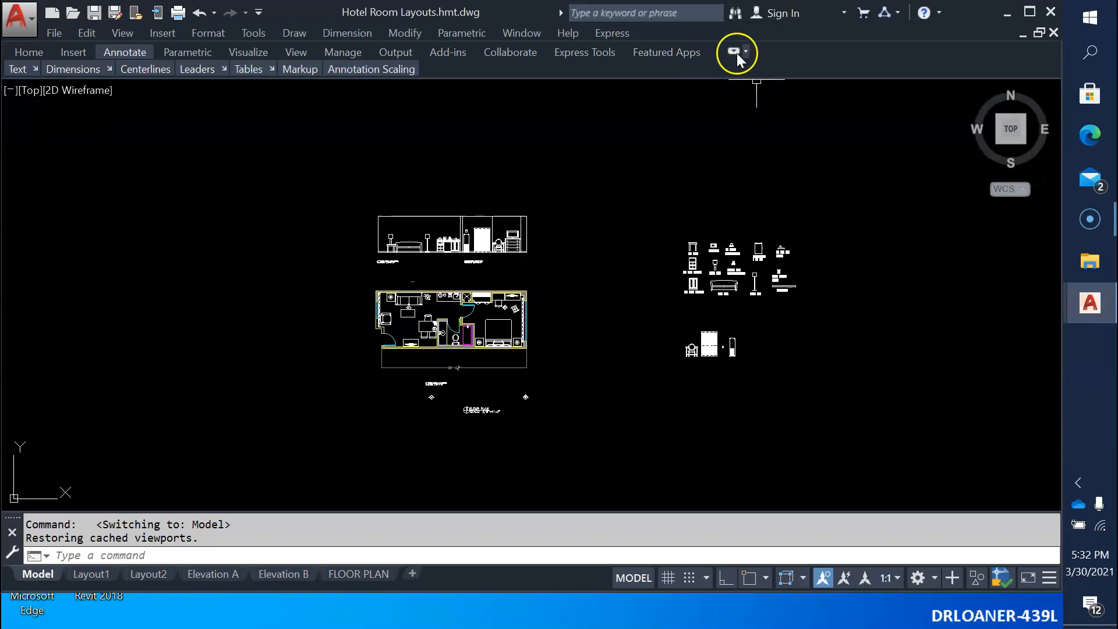
left_click(736, 51)
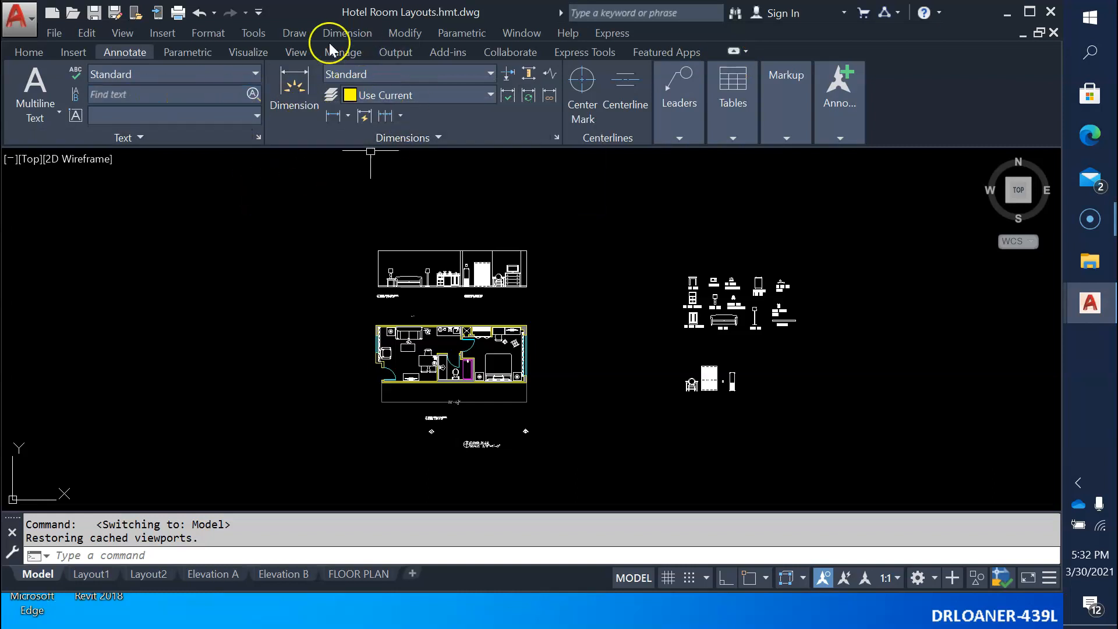
Review the drawing's text styles and the Standard style's font and height settings without changing anything.
left_click(258, 136)
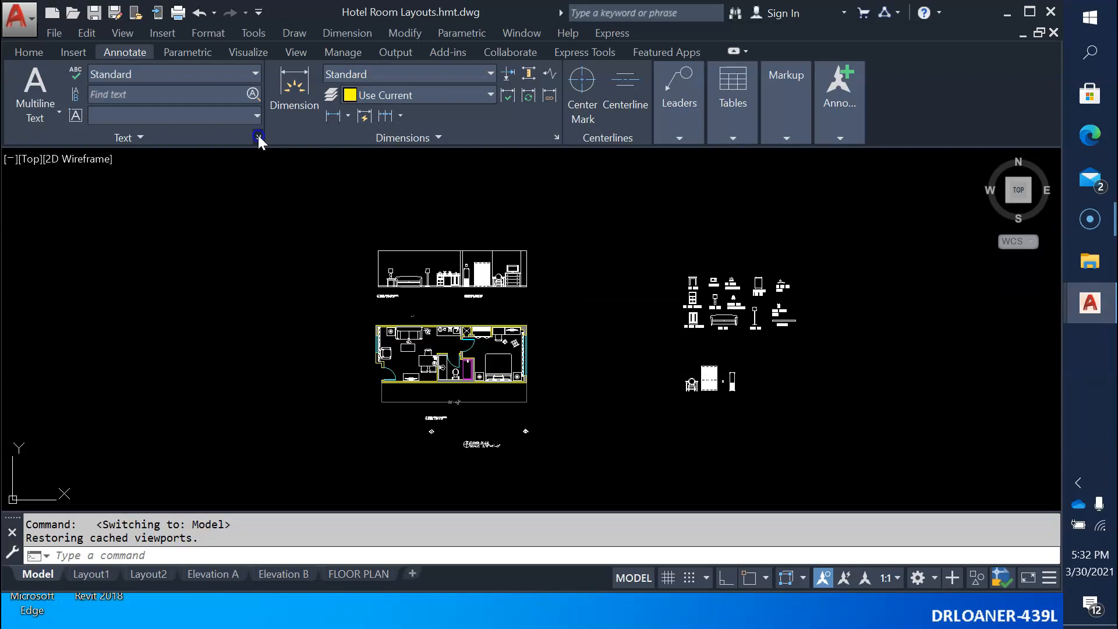
left_click_drag(422, 229, 422, 303)
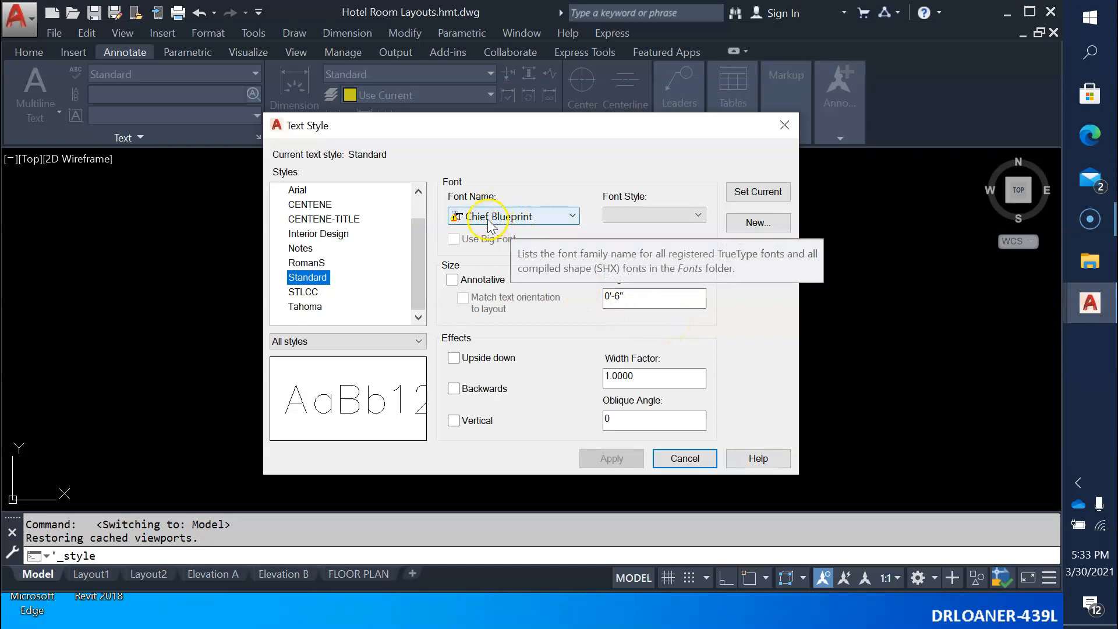
left_click(698, 458)
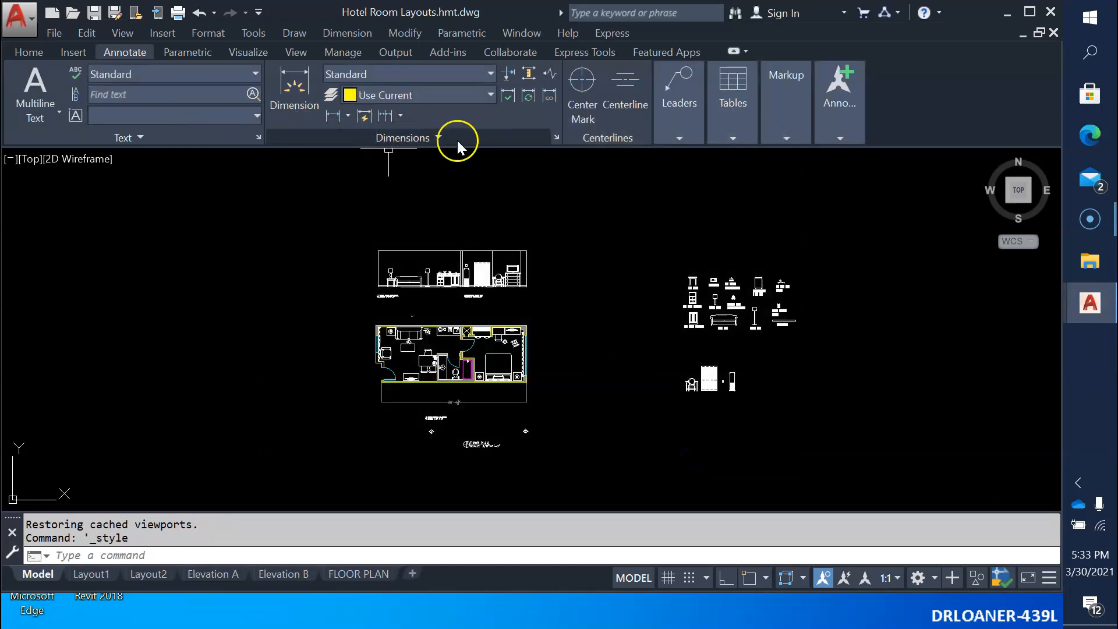
Look through the drawing's dimension styles and open the Standard style for modification.
left_click(555, 138)
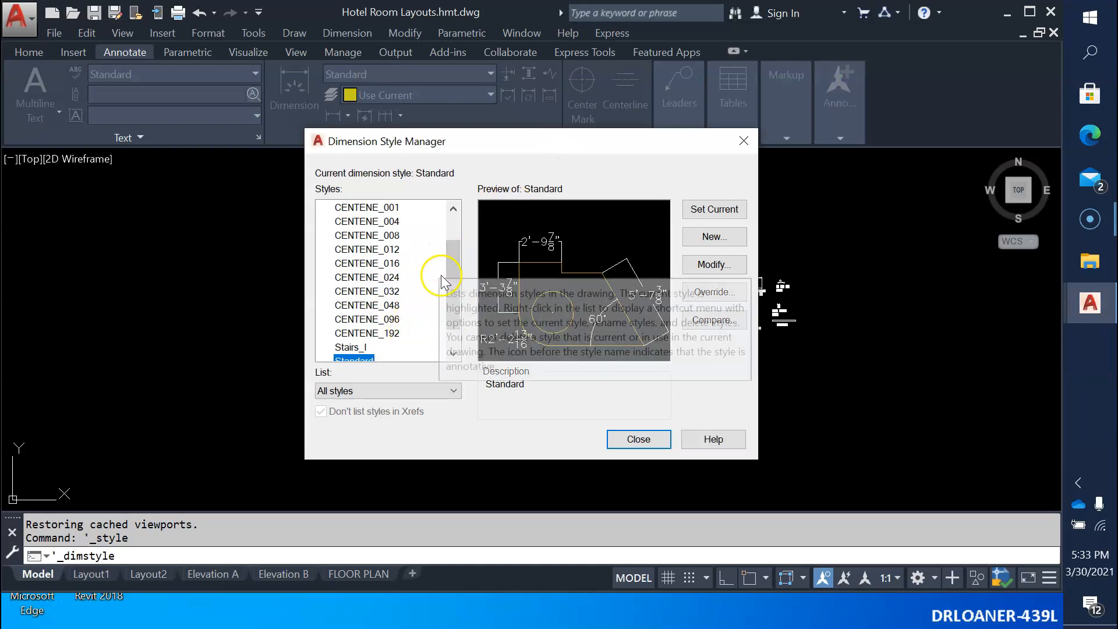
scroll(458, 286, "up", 1)
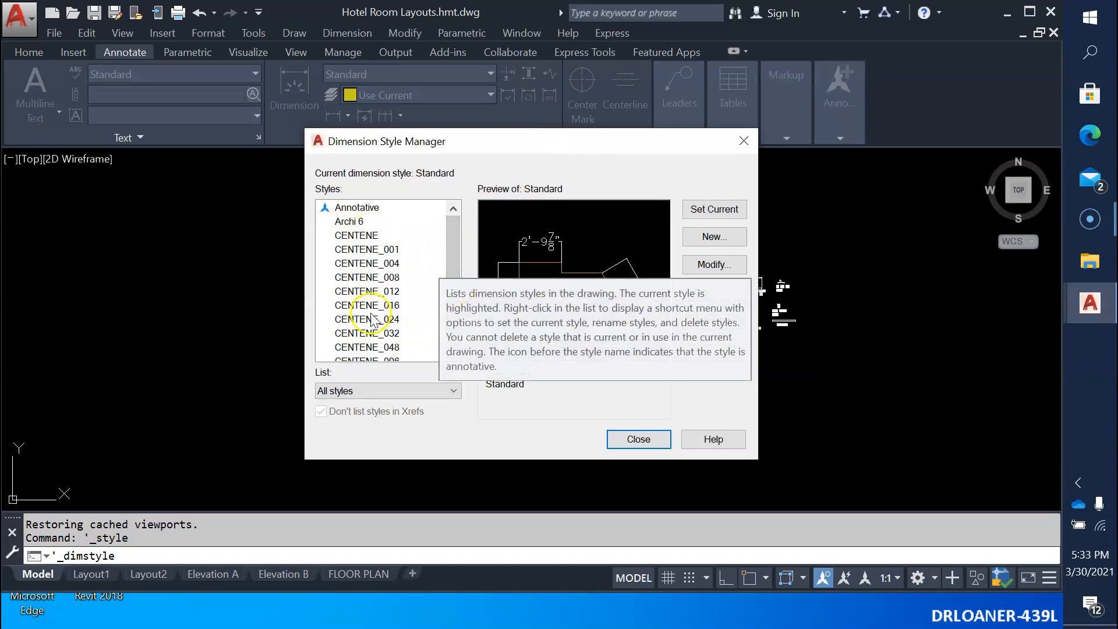
left_click_drag(452, 215, 460, 278)
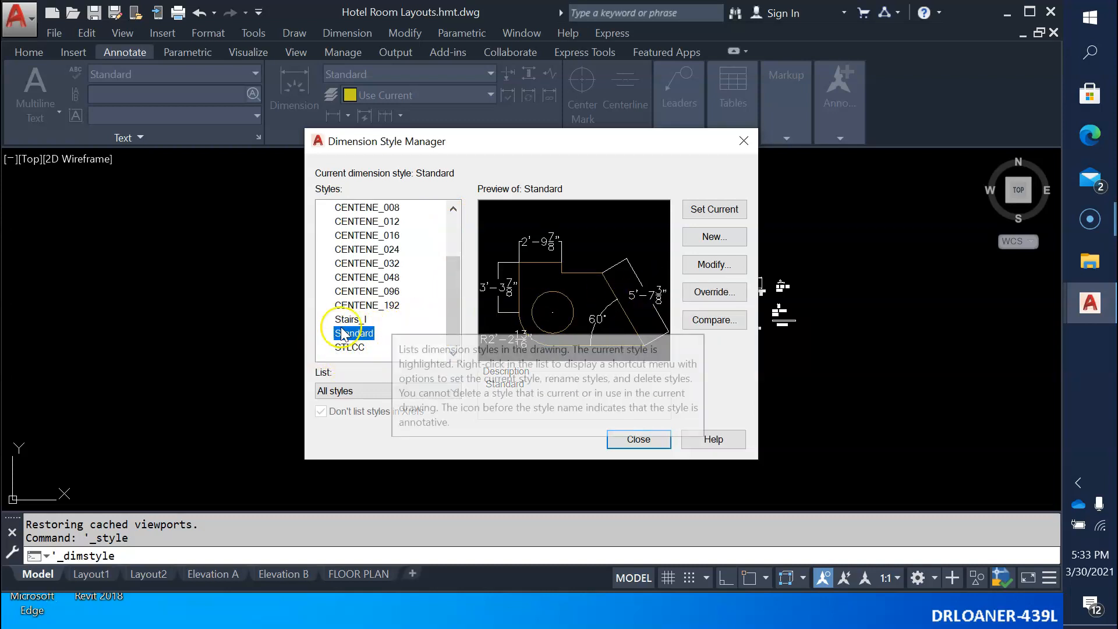
left_click(701, 263)
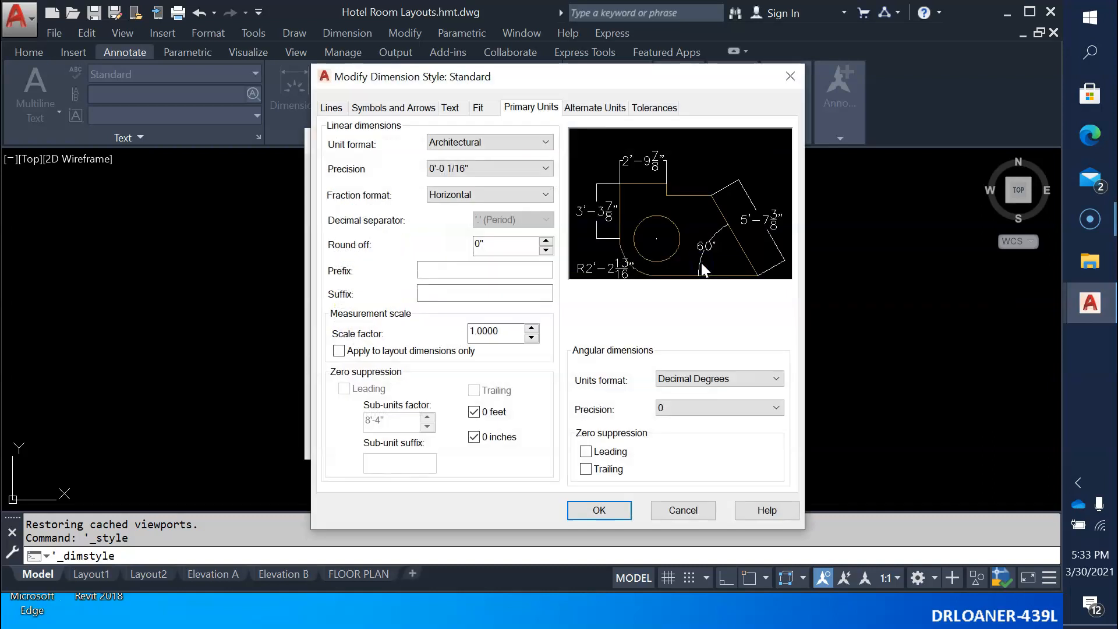
Try the Decimal unit format for the Standard style's linear dimensions and switch back to Architectural.
left_click(529, 142)
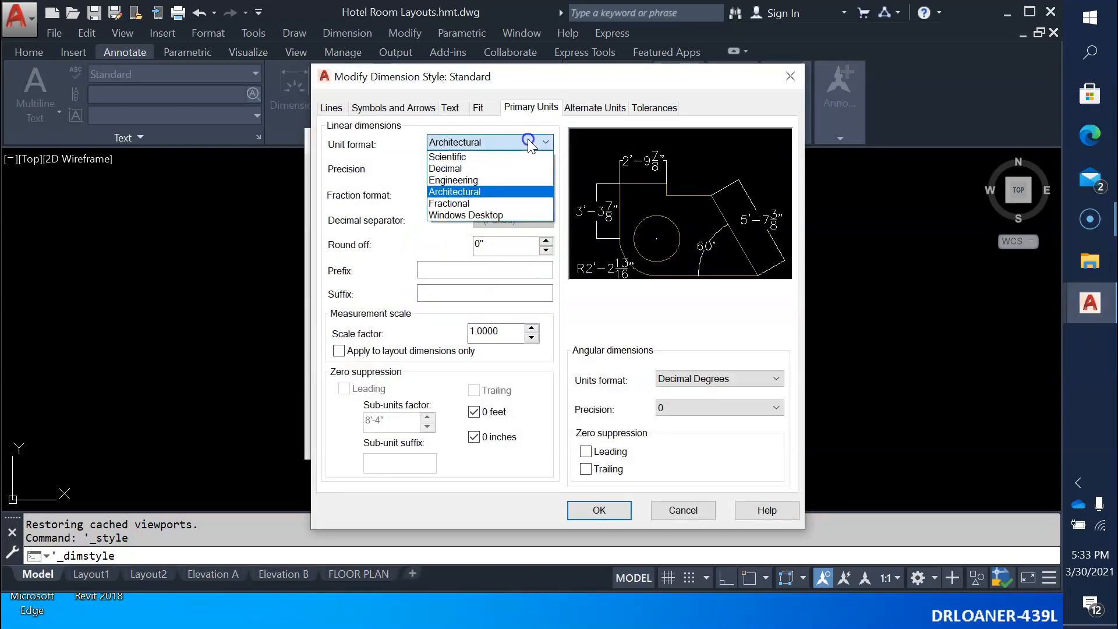
left_click(509, 168)
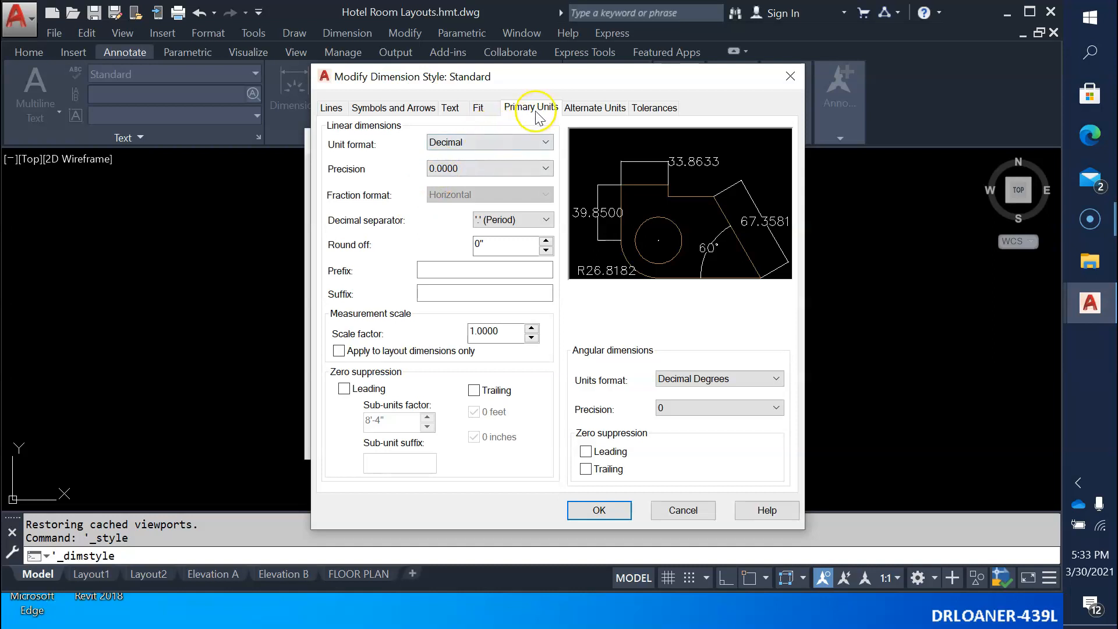
left_click(502, 142)
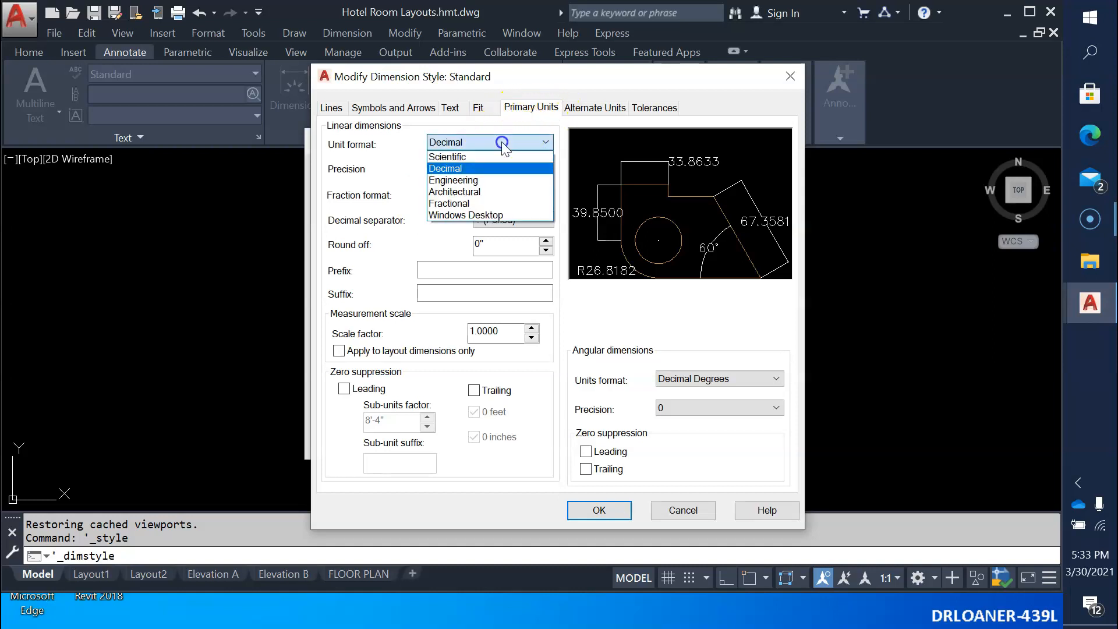
left_click(454, 192)
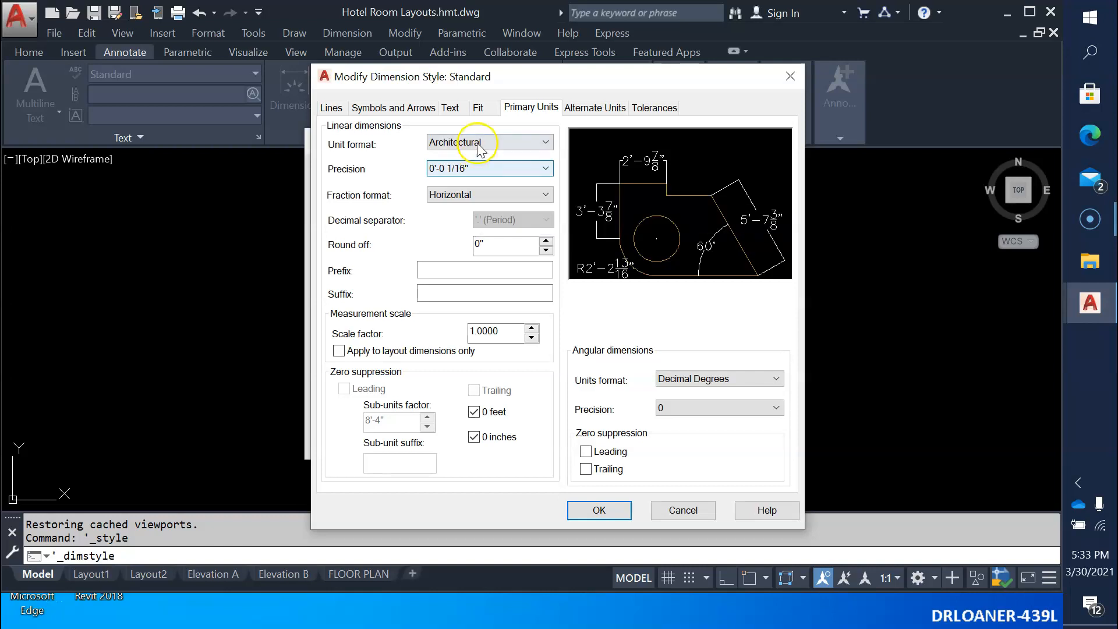
Set both the arrow size and the center mark size of the Standard dimension style to 3".
left_click(478, 110)
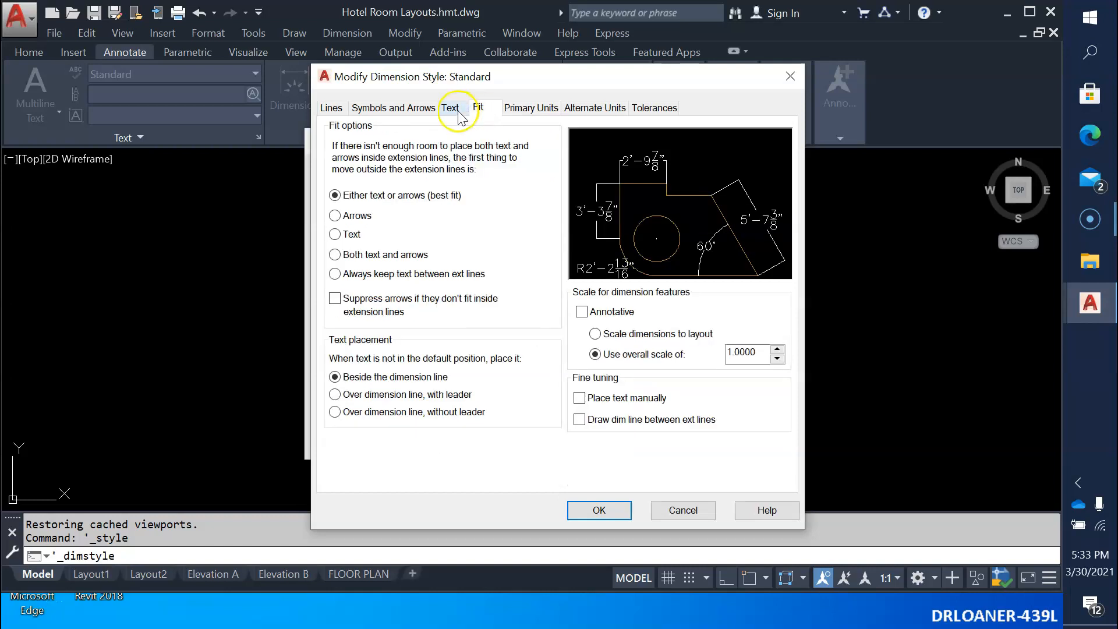
left_click(450, 109)
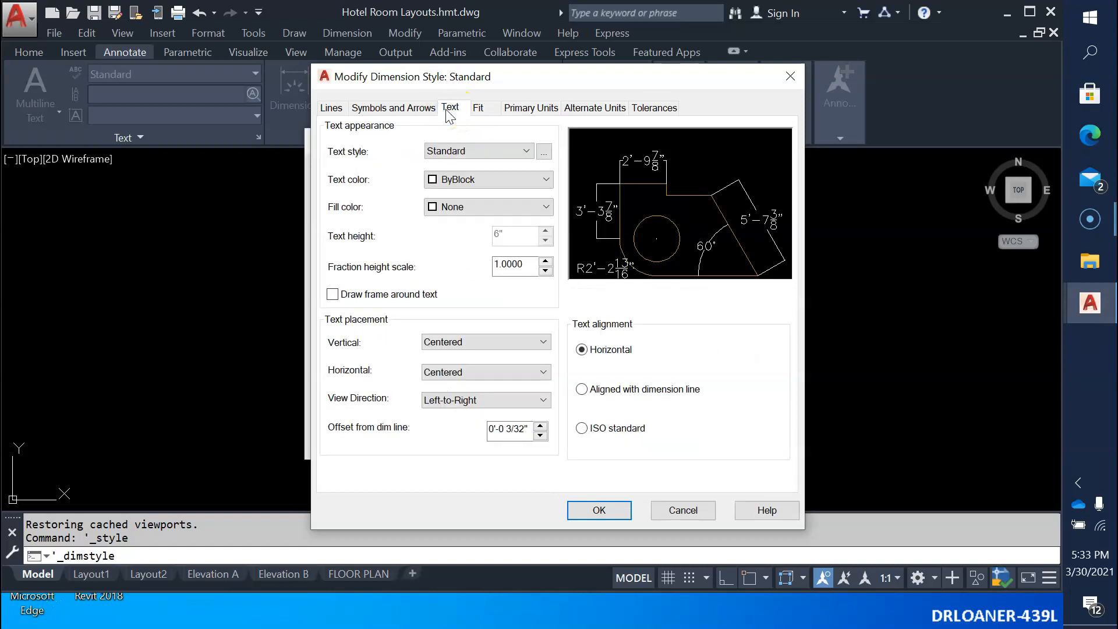
left_click(395, 107)
left_click(350, 287)
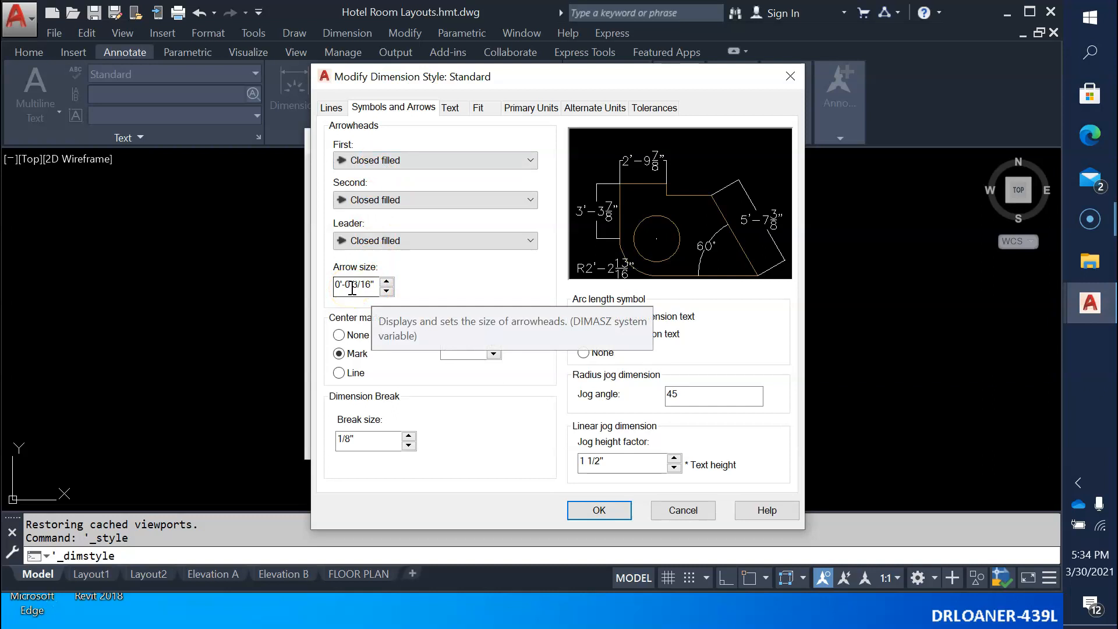
left_click_drag(347, 288, 384, 287)
type("3")
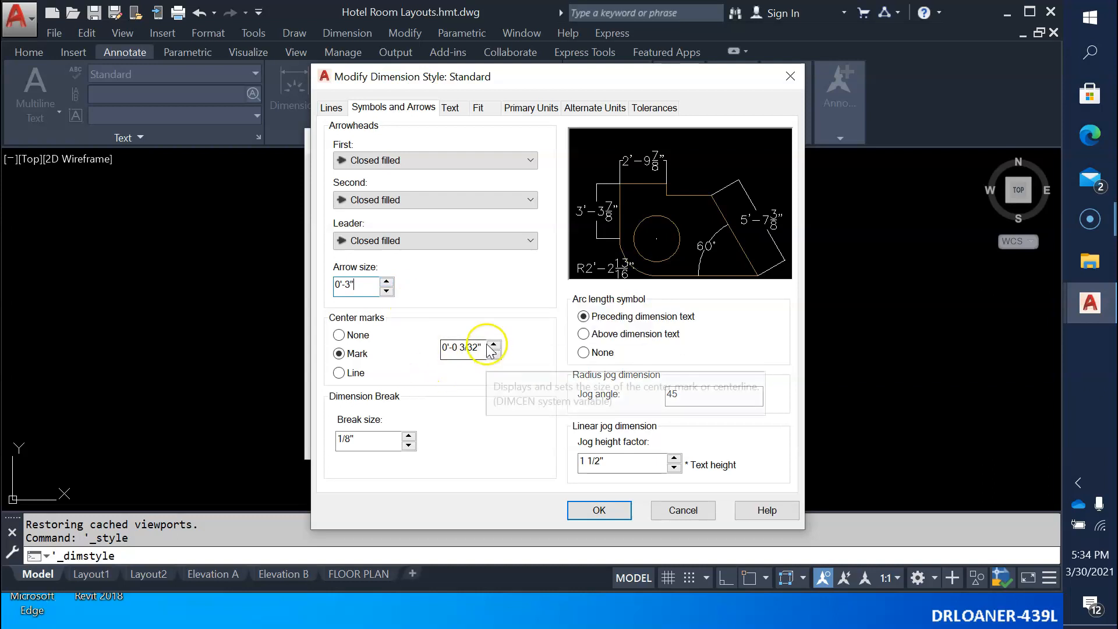
double_click(465, 347)
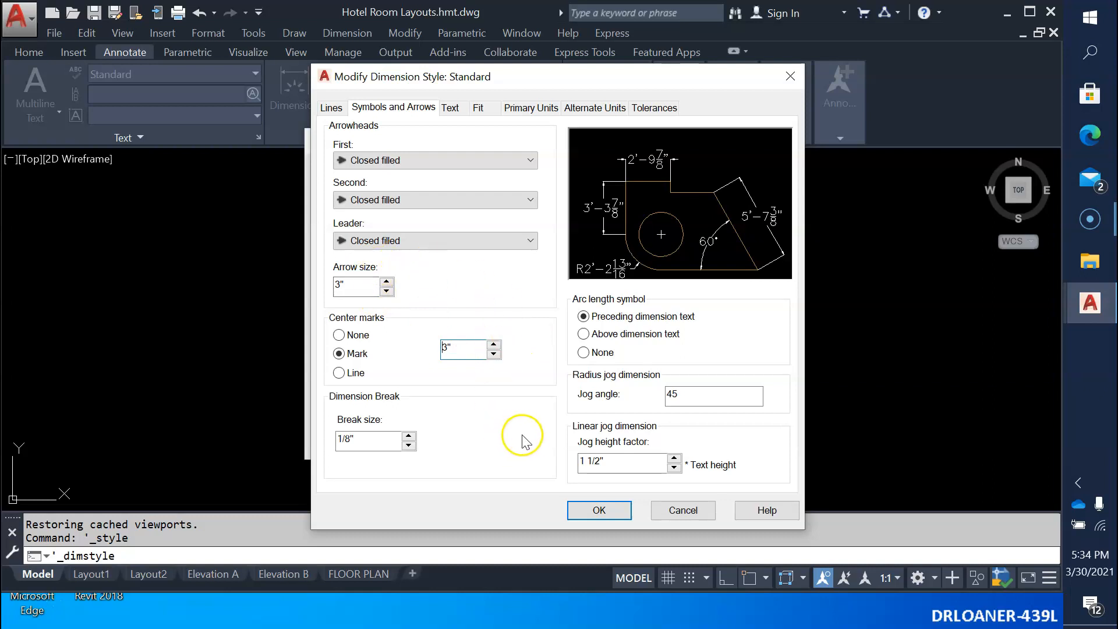
Check the line and unit settings, accept the Standard dimension style changes, and set that style current.
left_click(332, 108)
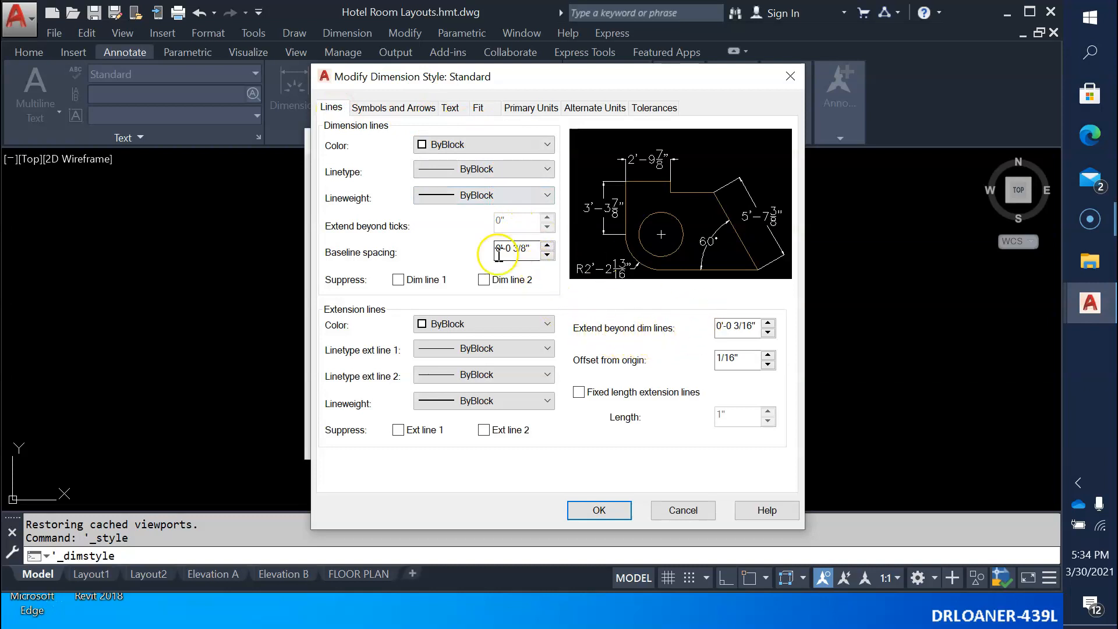
left_click(586, 114)
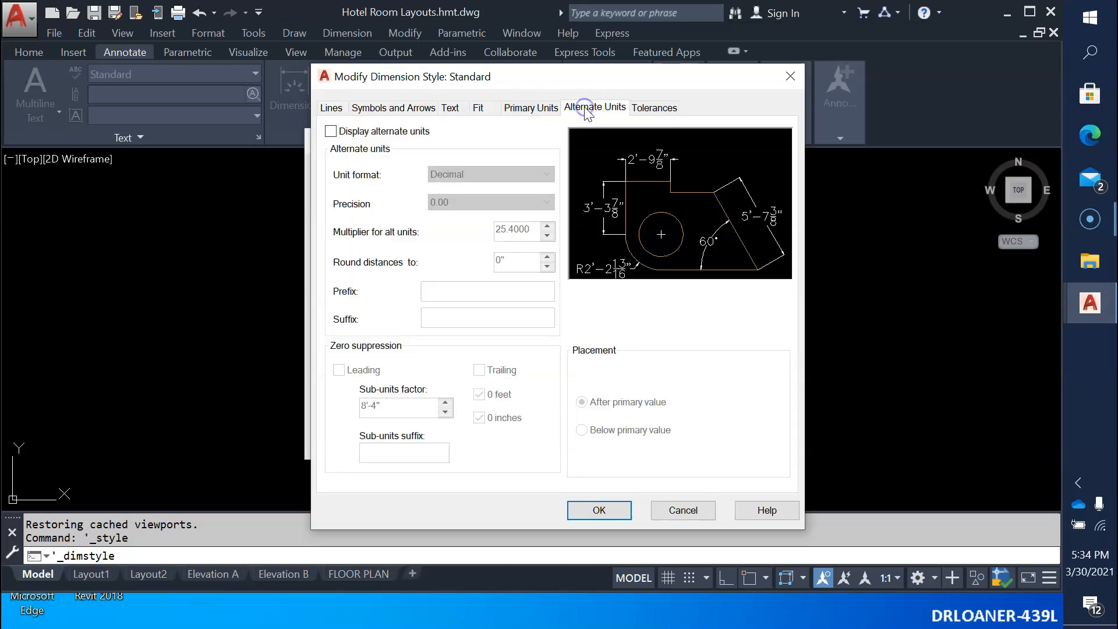
left_click(531, 107)
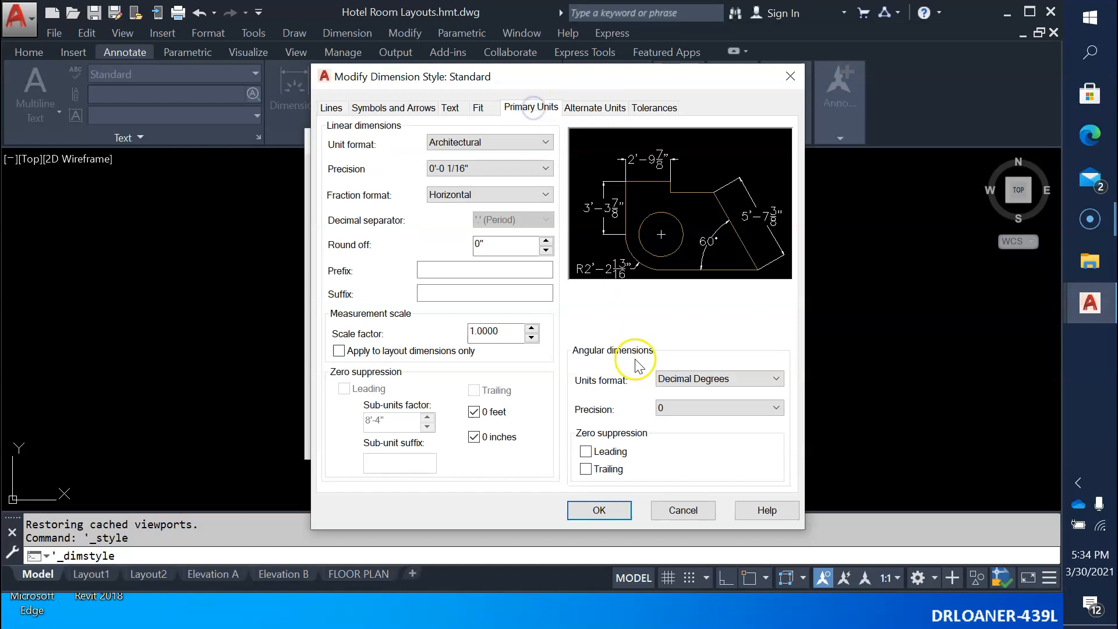
left_click(600, 510)
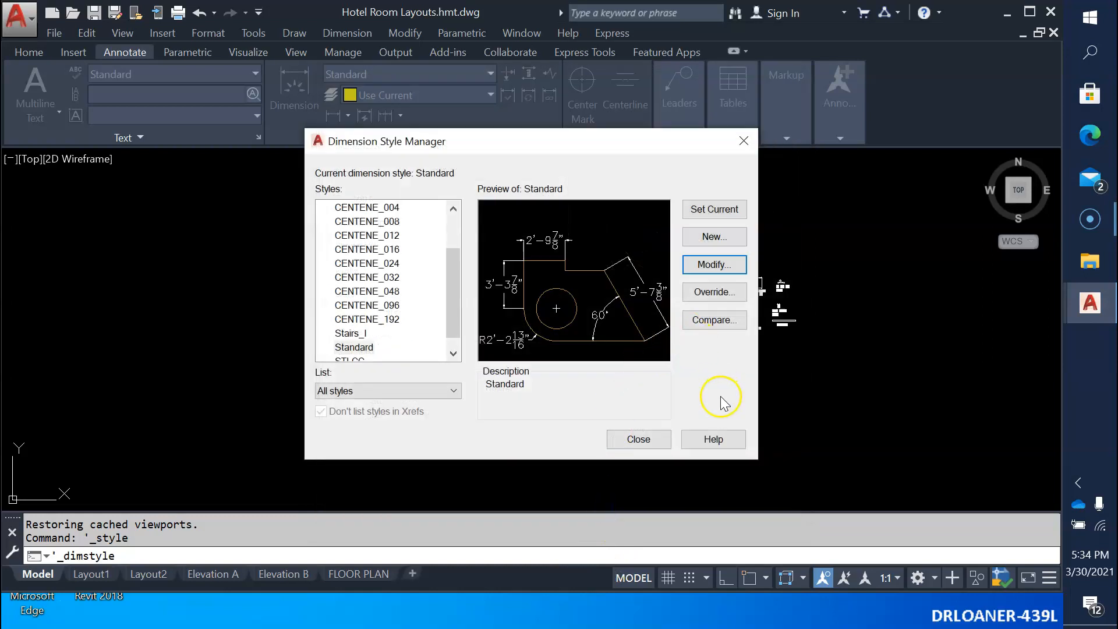
left_click(716, 211)
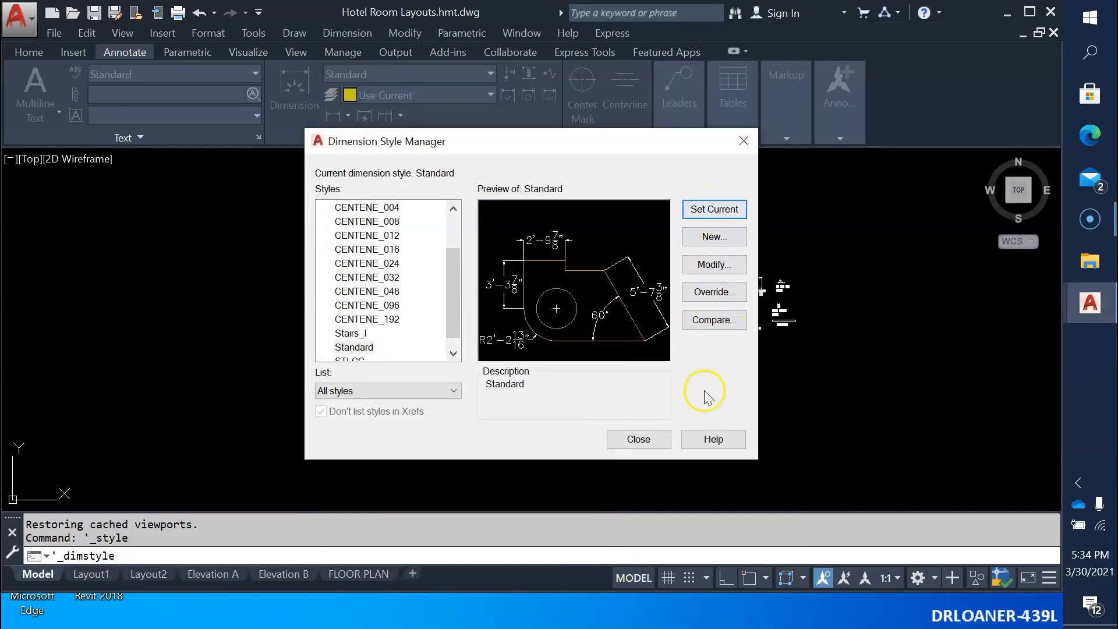
left_click(639, 440)
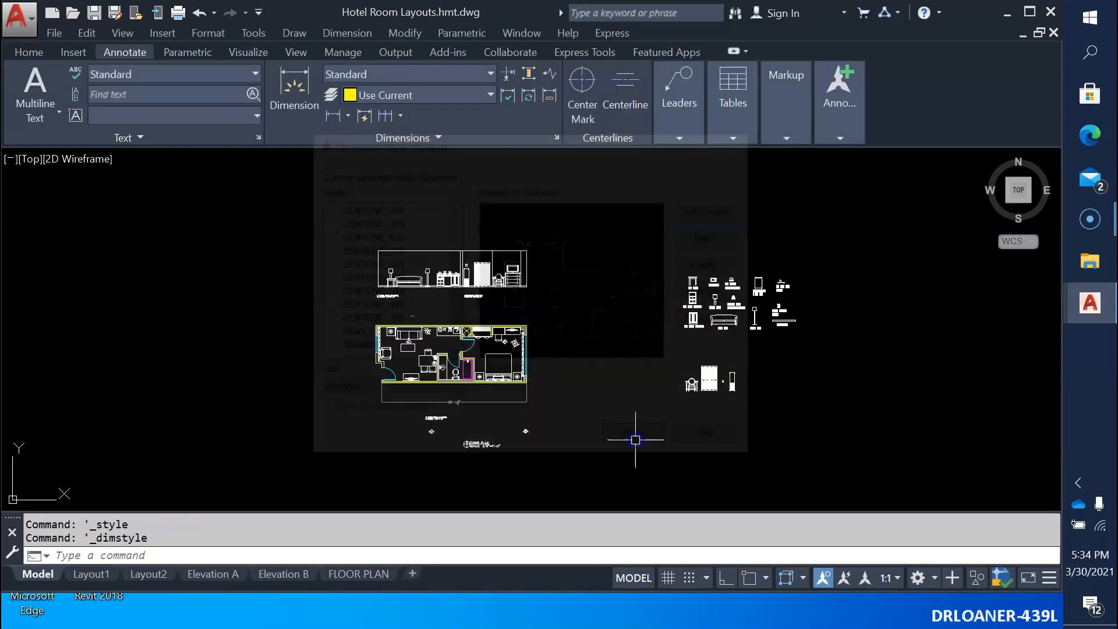
Examine the overall length dimension below the floor plan with the modified dimension style.
scroll(383, 385, "up", 6)
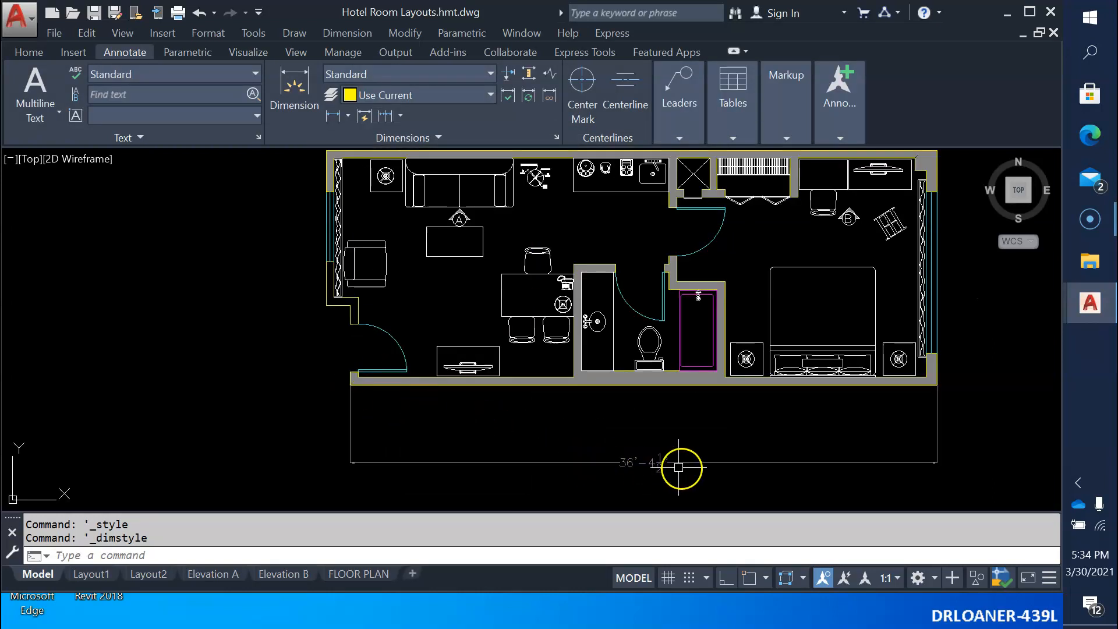
scroll(685, 470, "up", 9)
scroll(319, 407, "down", 8)
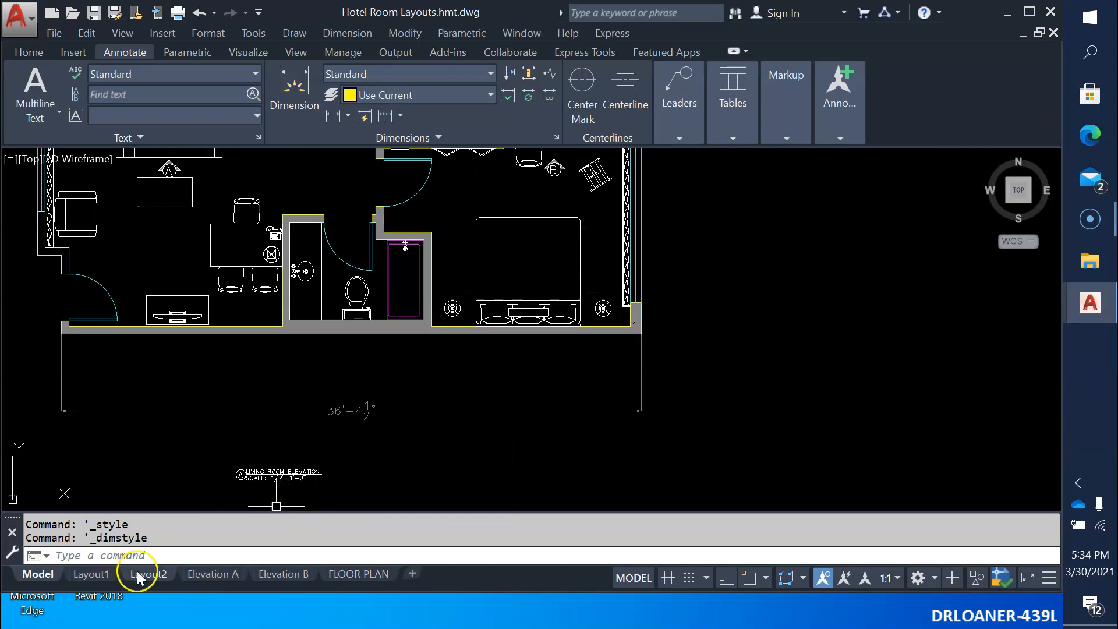
scroll(606, 462, "down", 6)
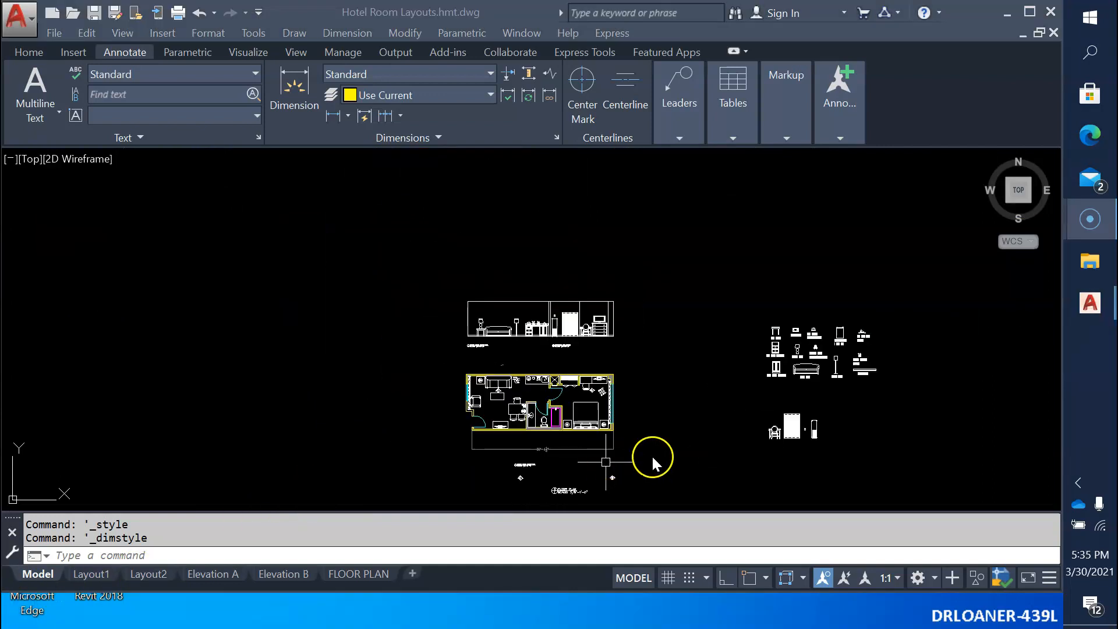
scroll(646, 466, "up", 10)
scroll(649, 465, "down", 8)
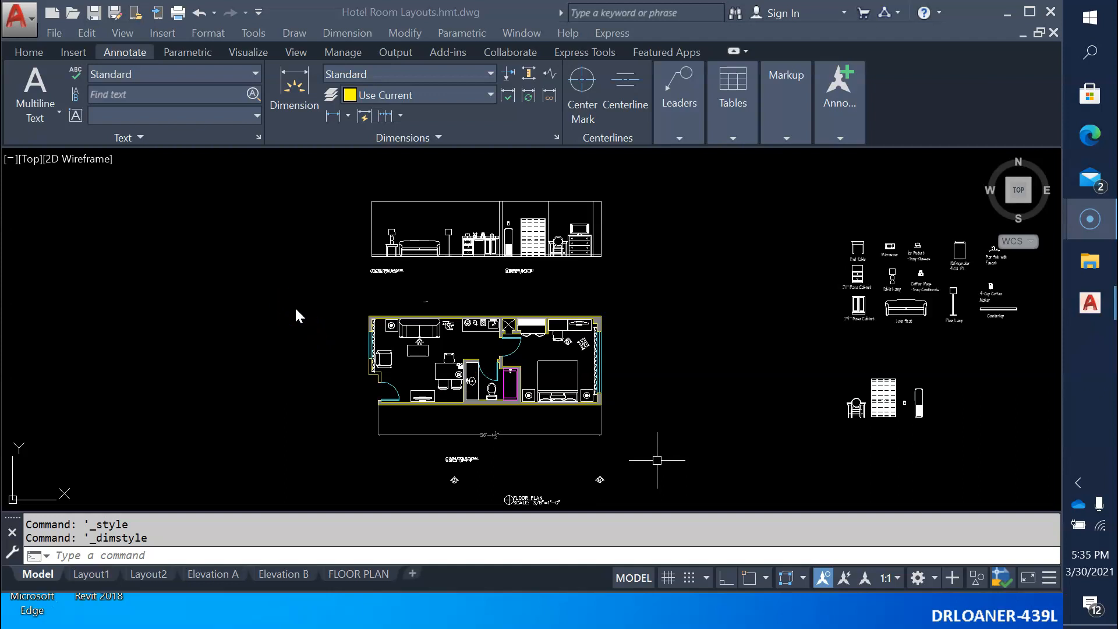
Open the Purge dialog, look through the unused blocks and purge all unused items from the drawing.
left_click(156, 559)
type("purge")
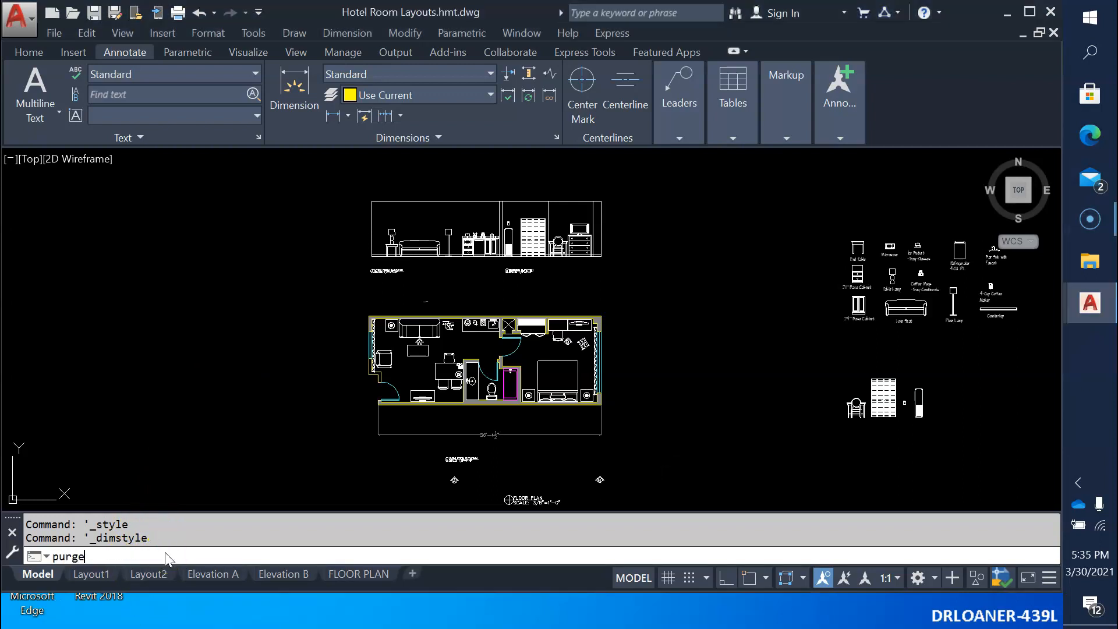
key("Return")
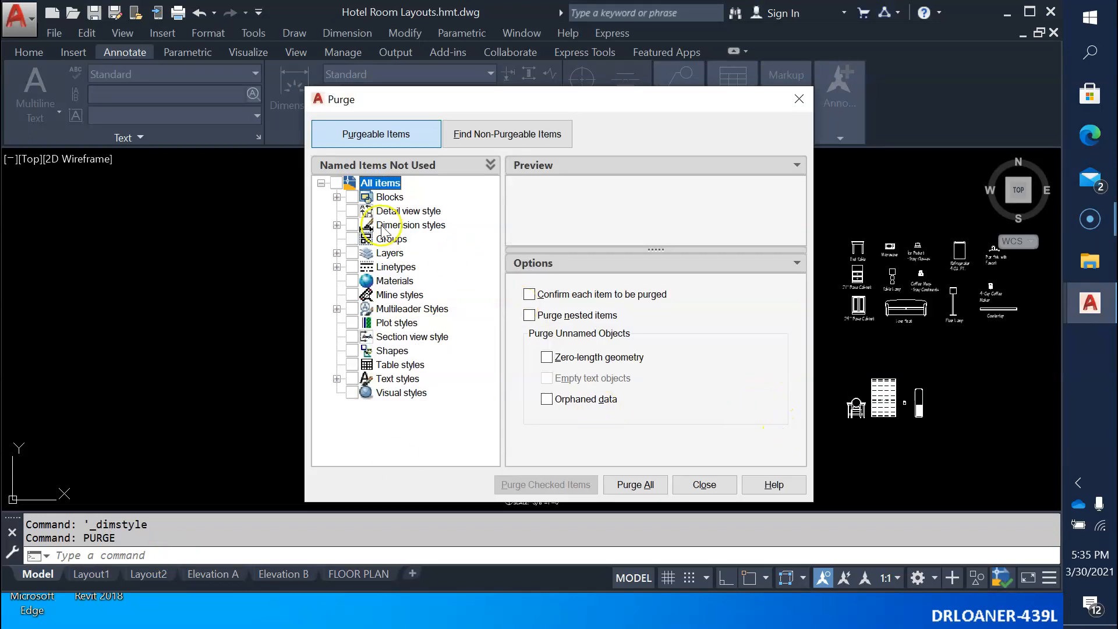
left_click(337, 197)
scroll(415, 344, "down", 10)
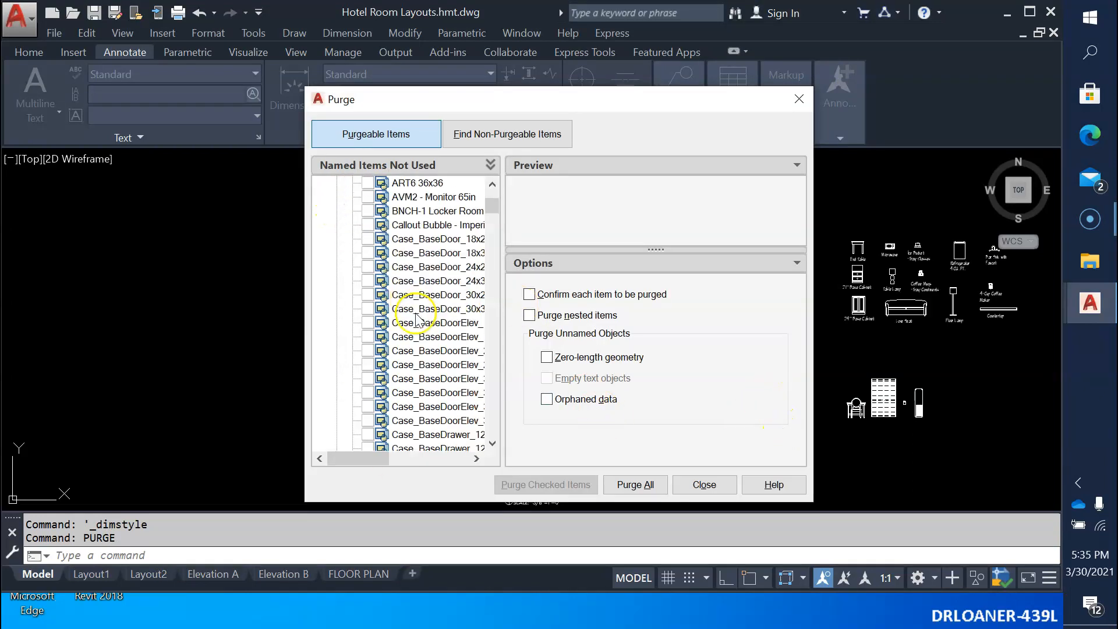
scroll(415, 344, "down", 20)
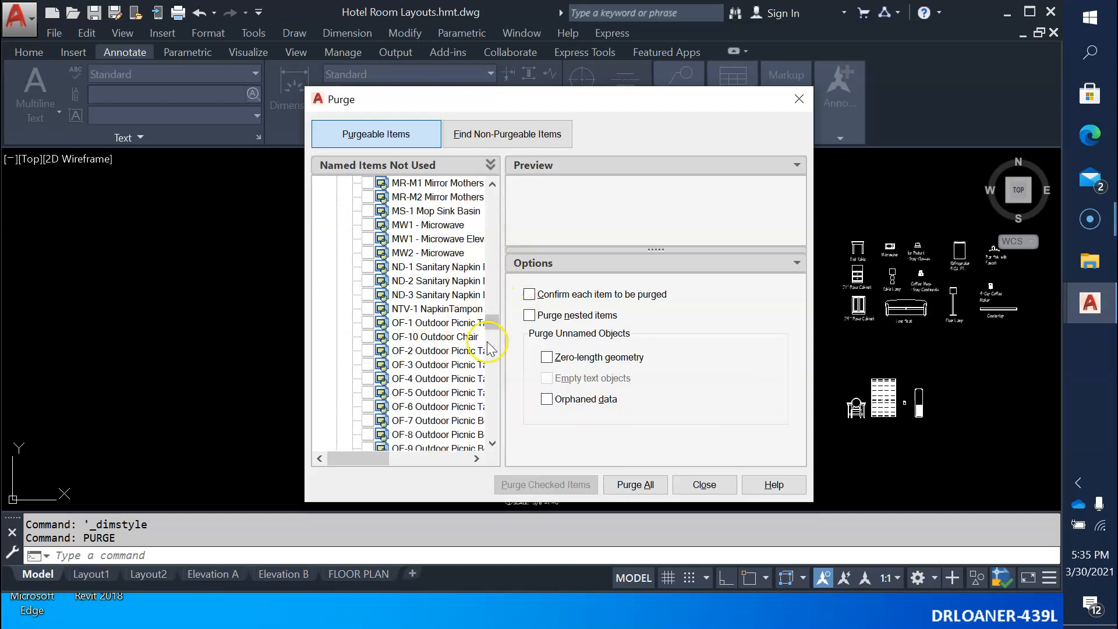
left_click_drag(493, 322, 487, 184)
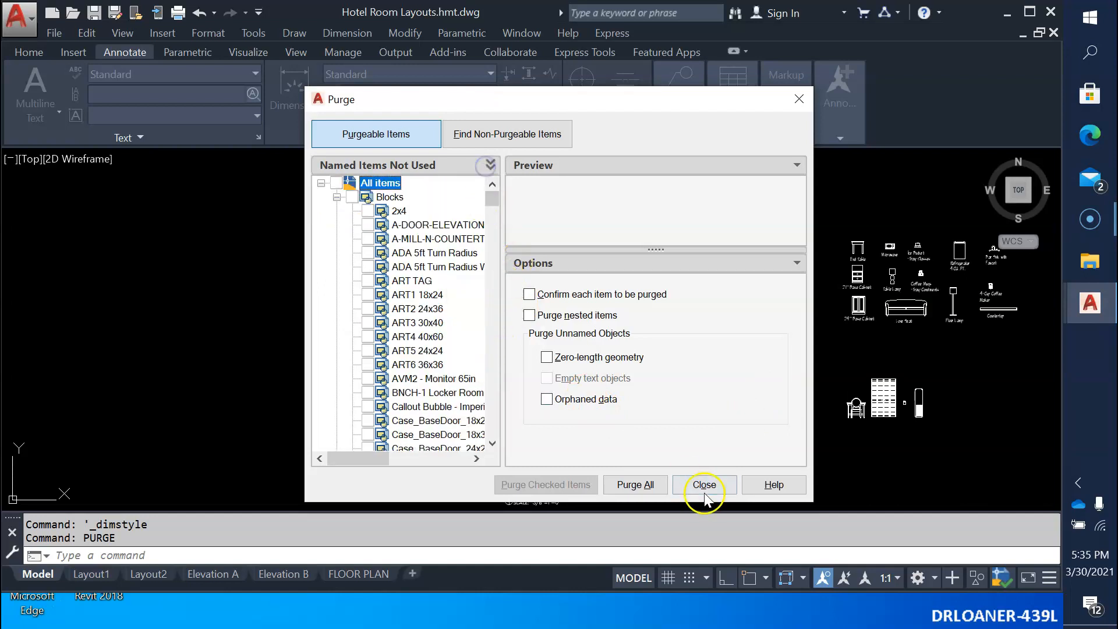
left_click(637, 482)
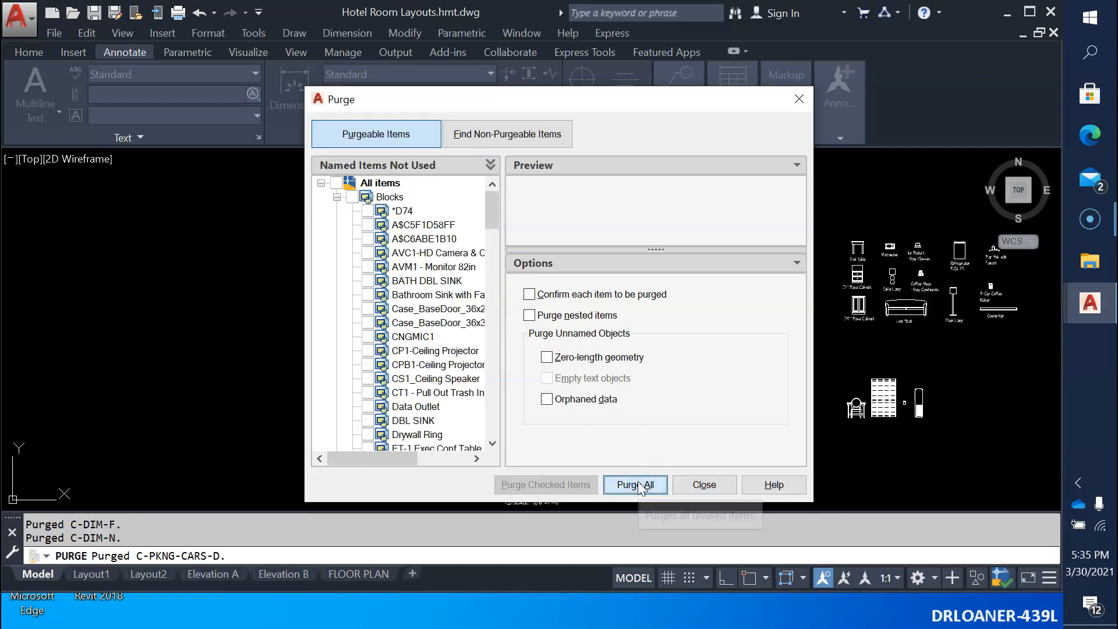
Purge all remaining unused items with nested-item purging and per-item confirmation enabled, accepting the purge for all checked items.
left_click(529, 315)
left_click(528, 294)
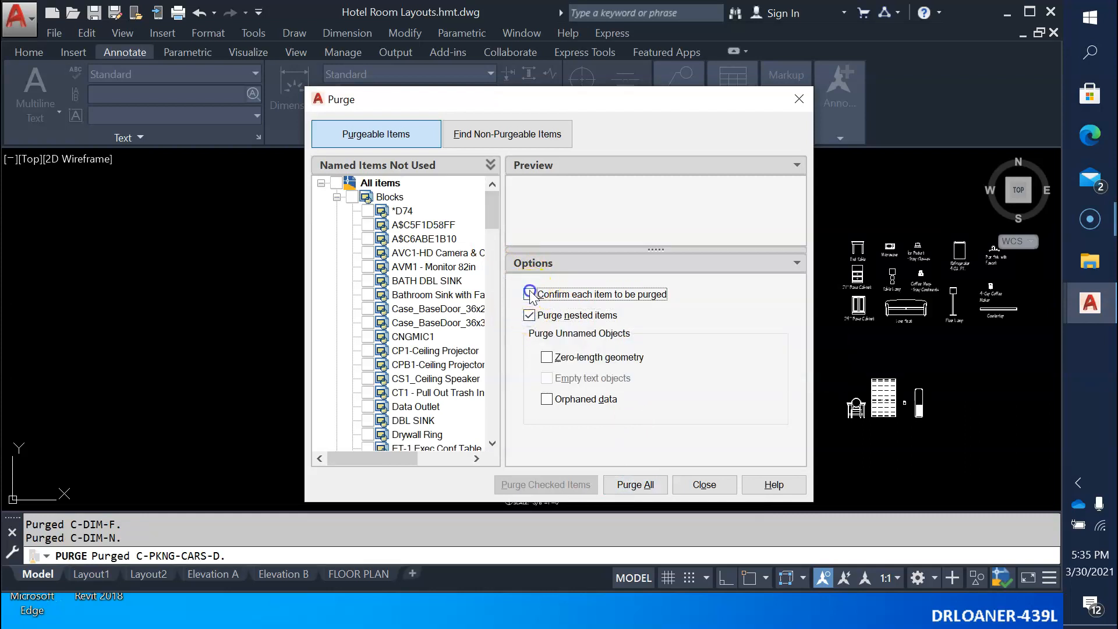
left_click(640, 485)
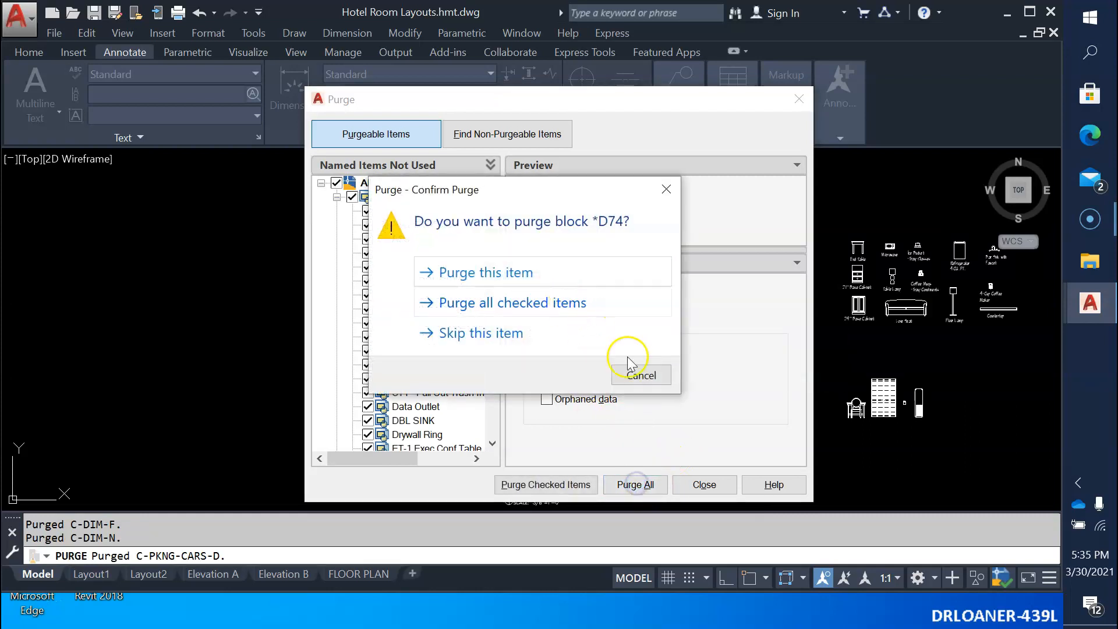
left_click(544, 303)
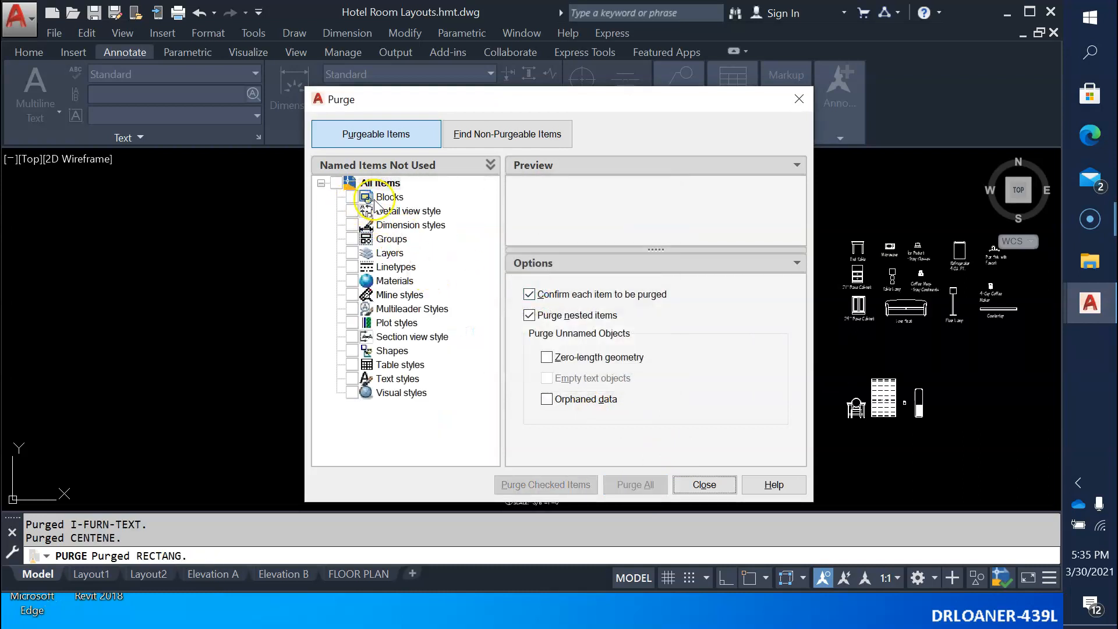
left_click(402, 227)
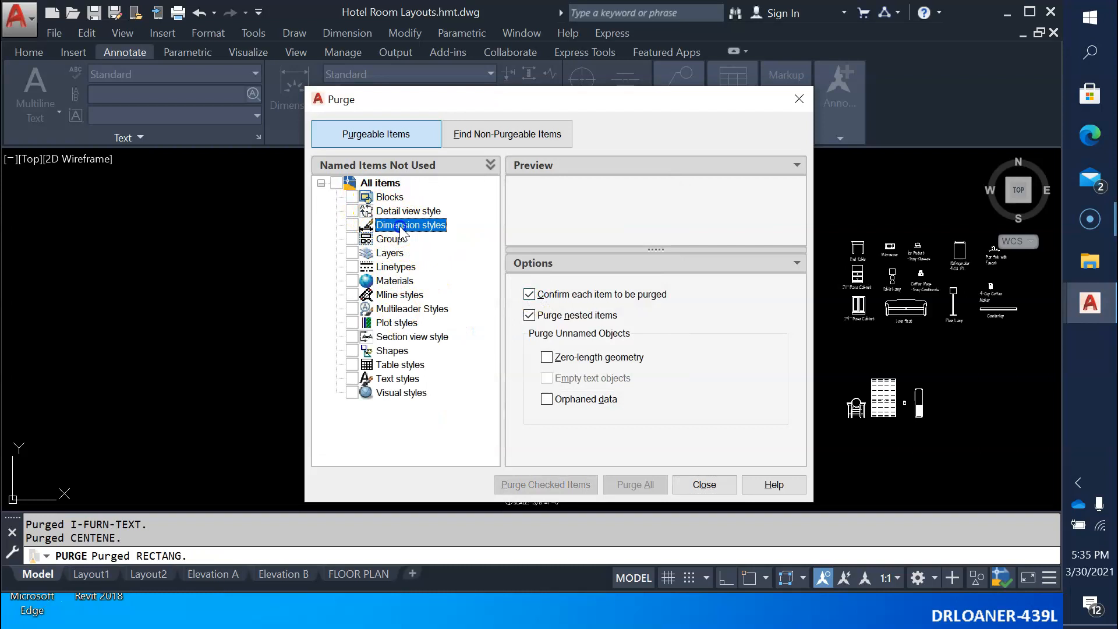
left_click(705, 485)
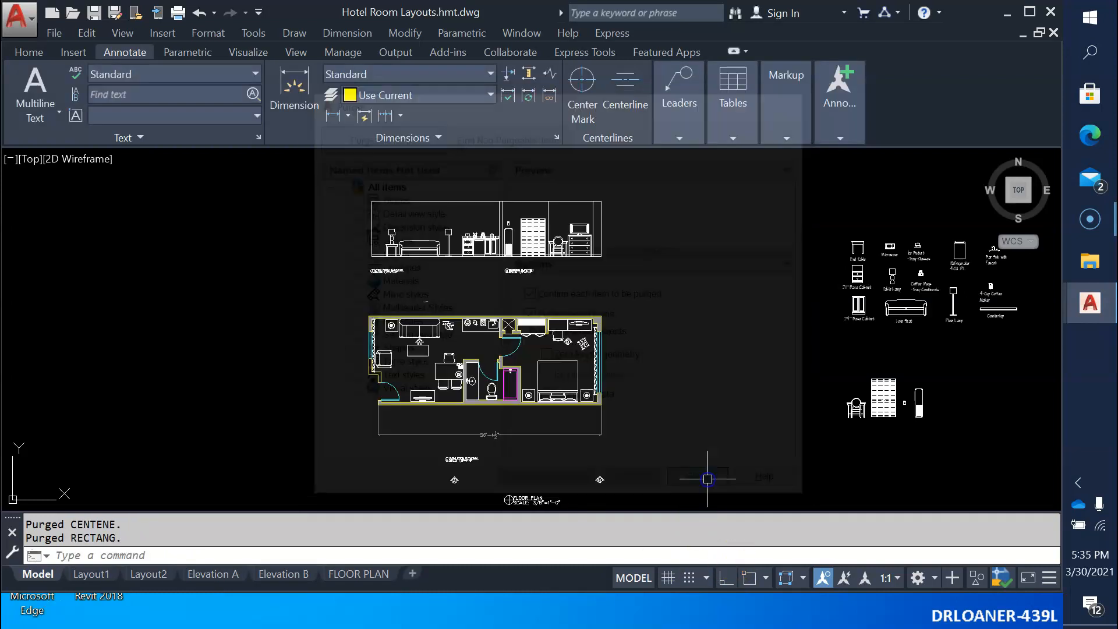
Review which dimension styles and text styles are left in the drawing after the purge.
left_click(556, 136)
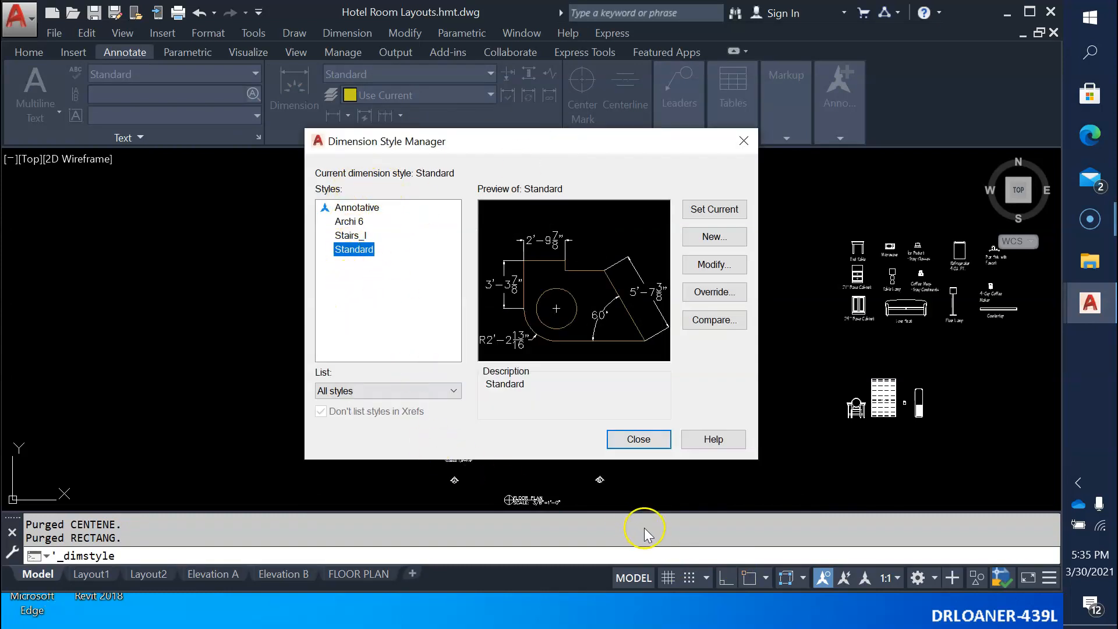
left_click(638, 439)
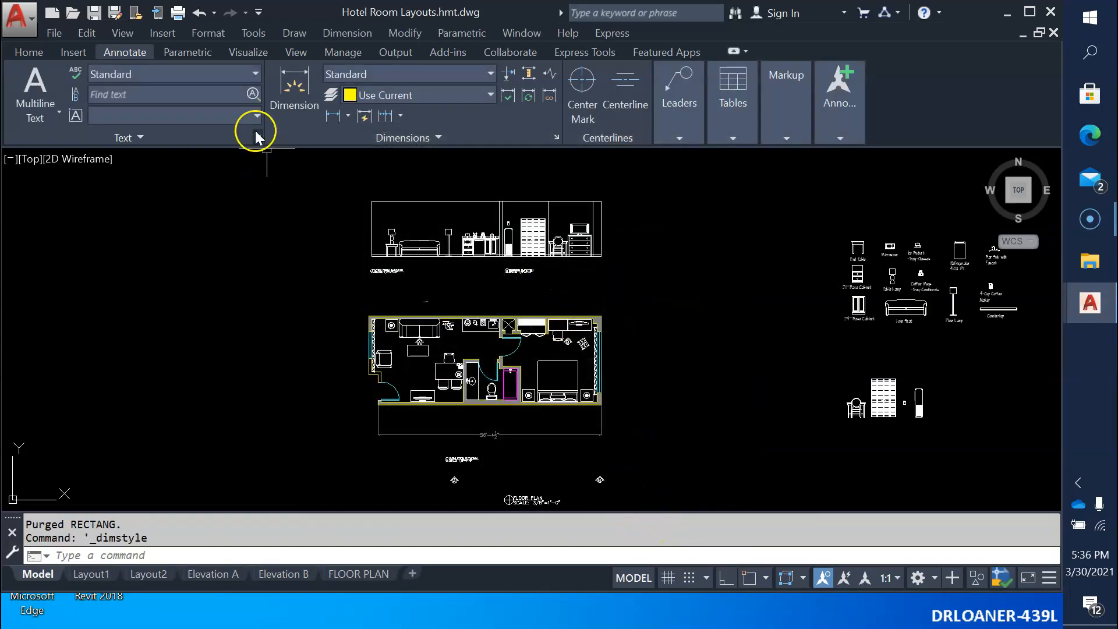
left_click(257, 136)
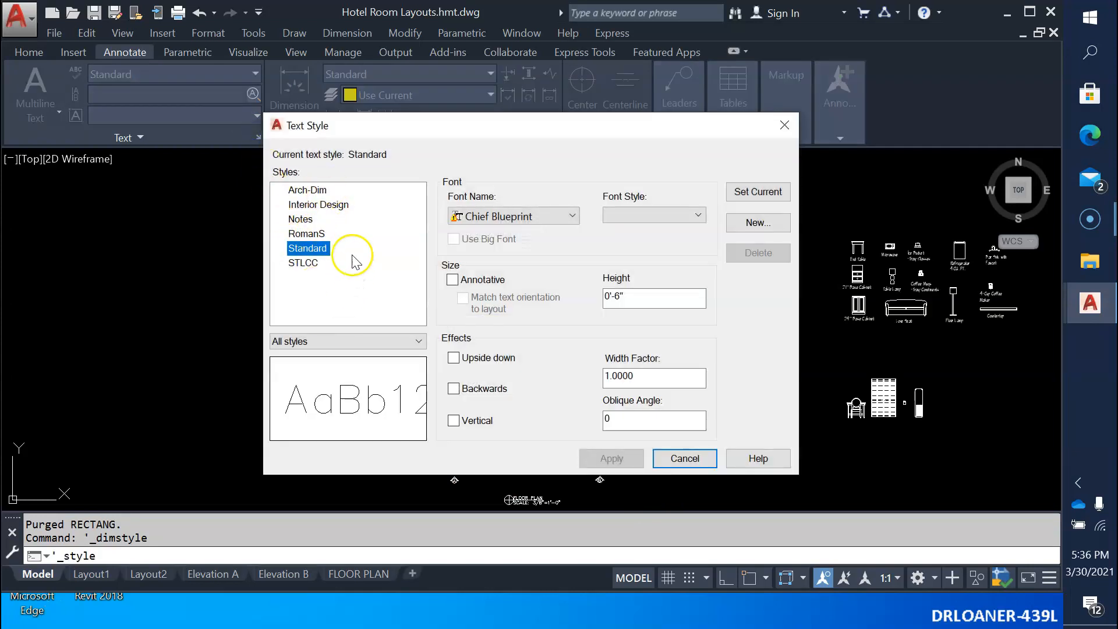
left_click(682, 458)
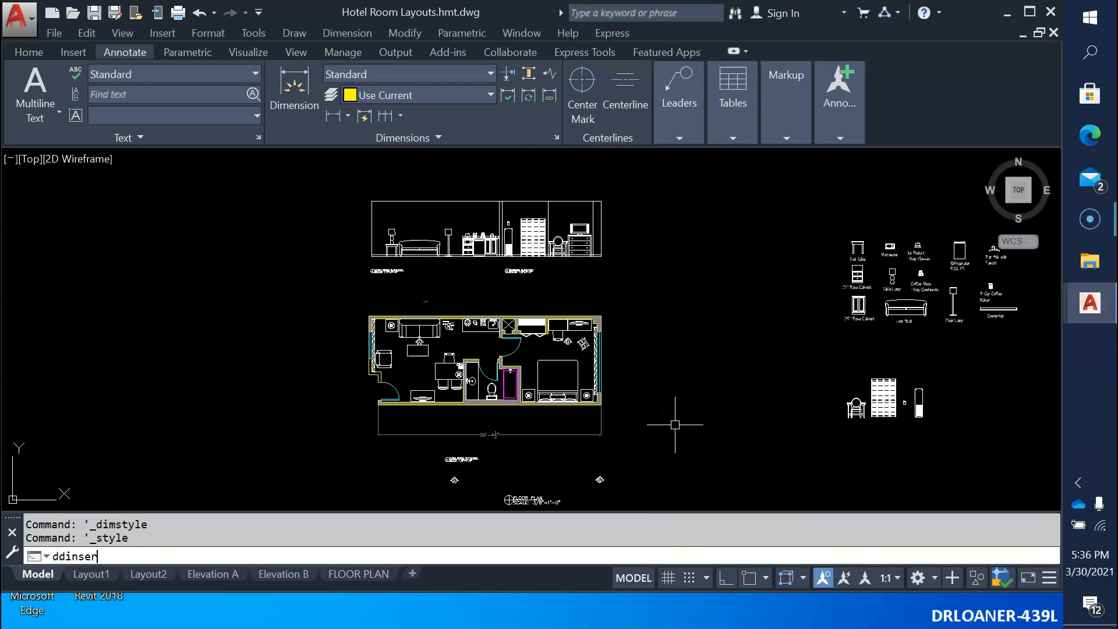
Insert holly.dwg from the OneDrive - St. Louis Community College folder, exploded, at the origin with a uniform scale of 1 and 0 rotation.
type("t")
key("Return")
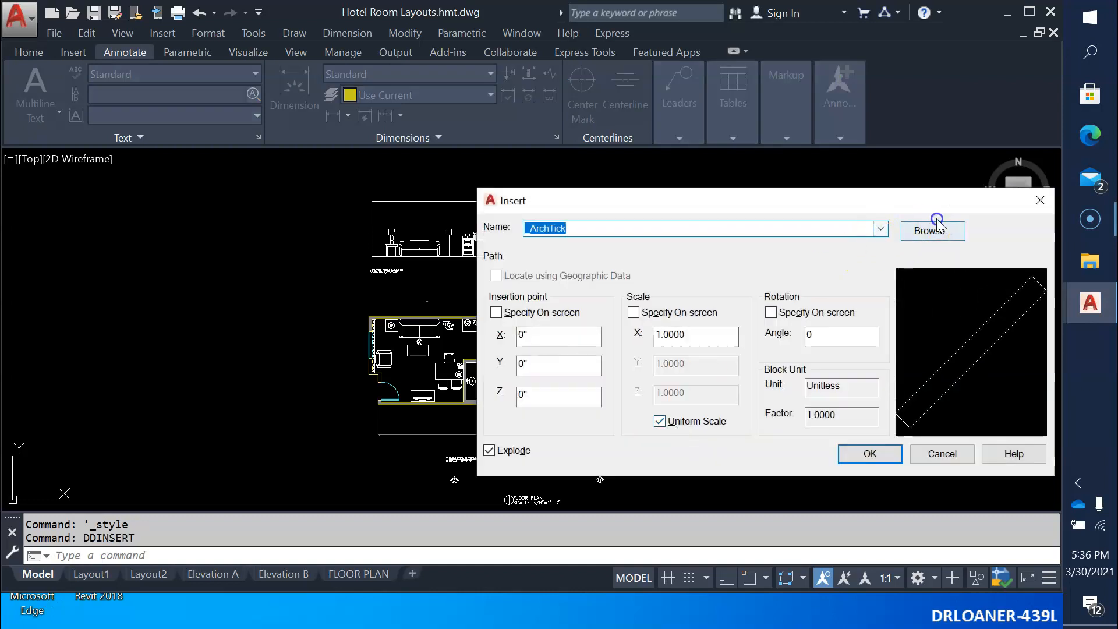
left_click(932, 232)
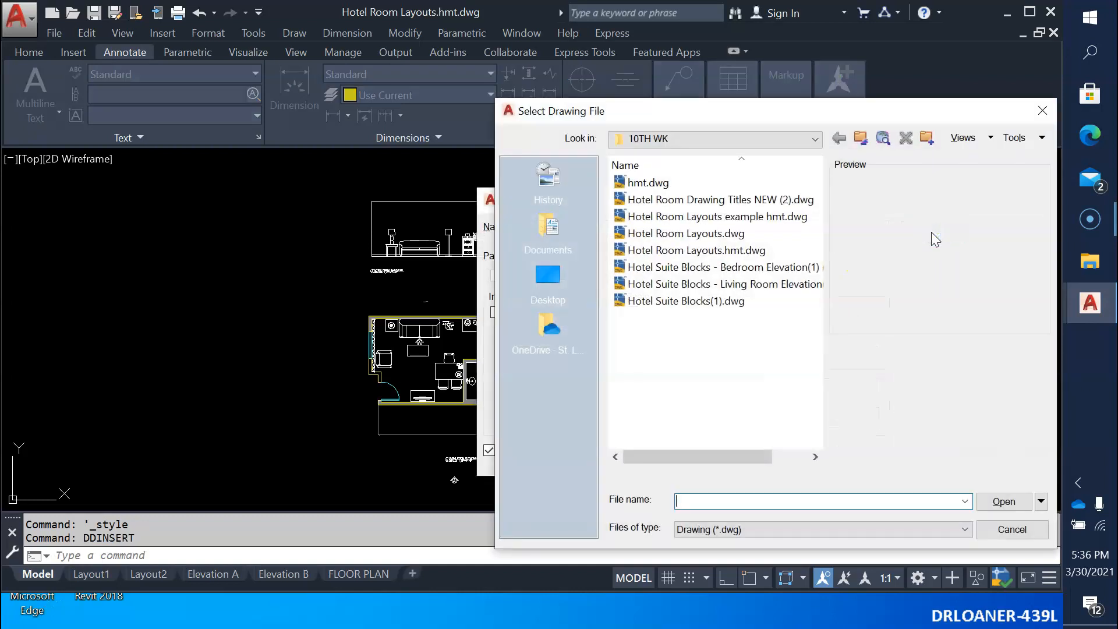
left_click(860, 140)
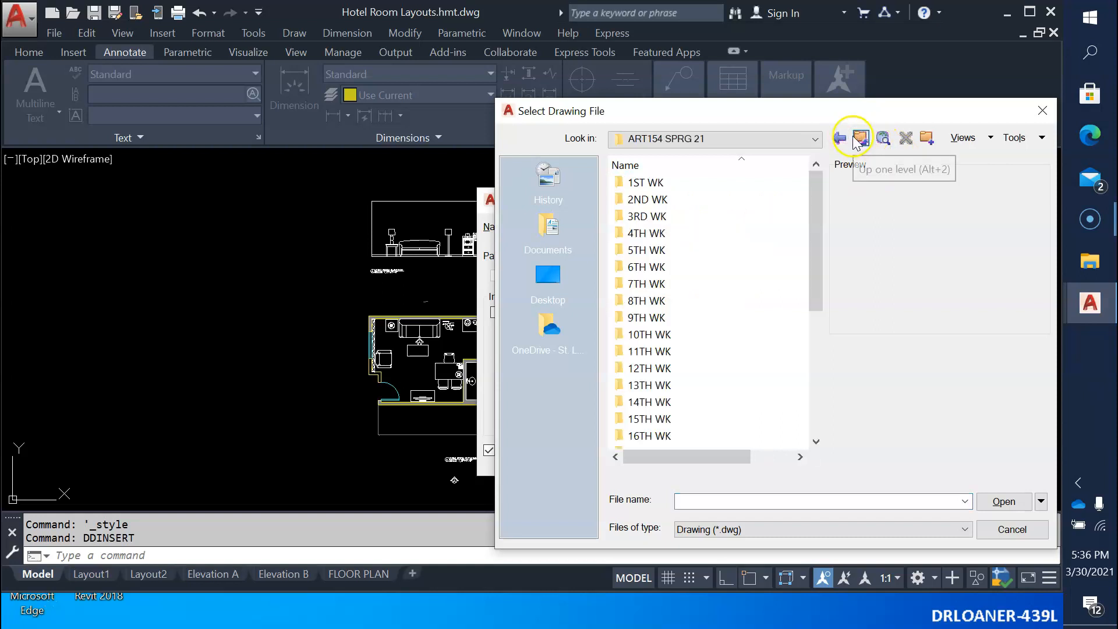
left_click(861, 140)
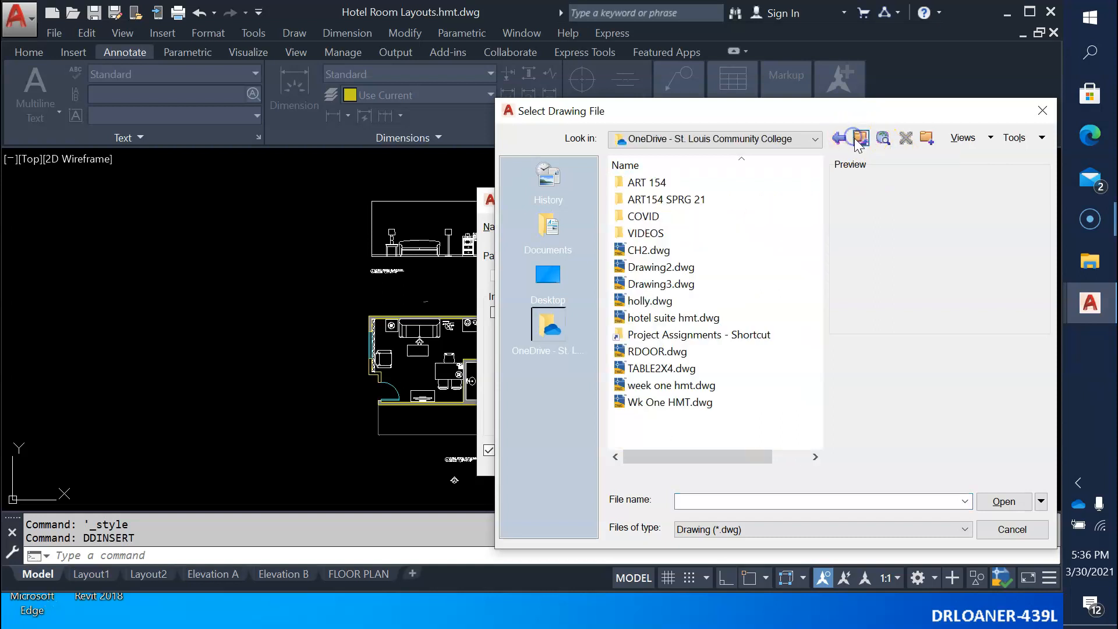
left_click(650, 302)
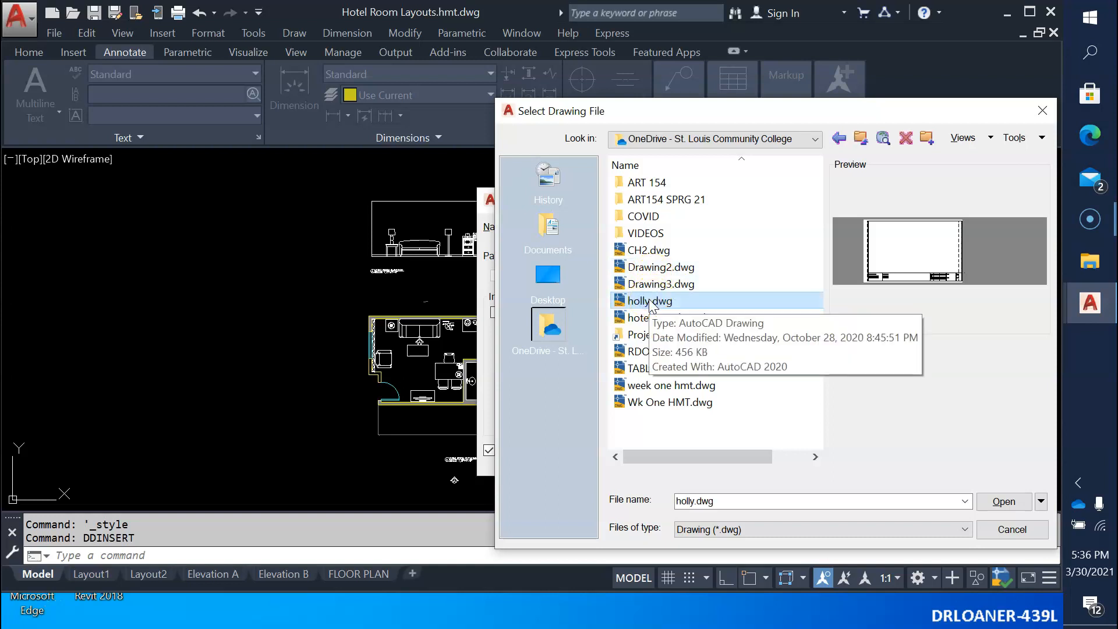
double_click(651, 302)
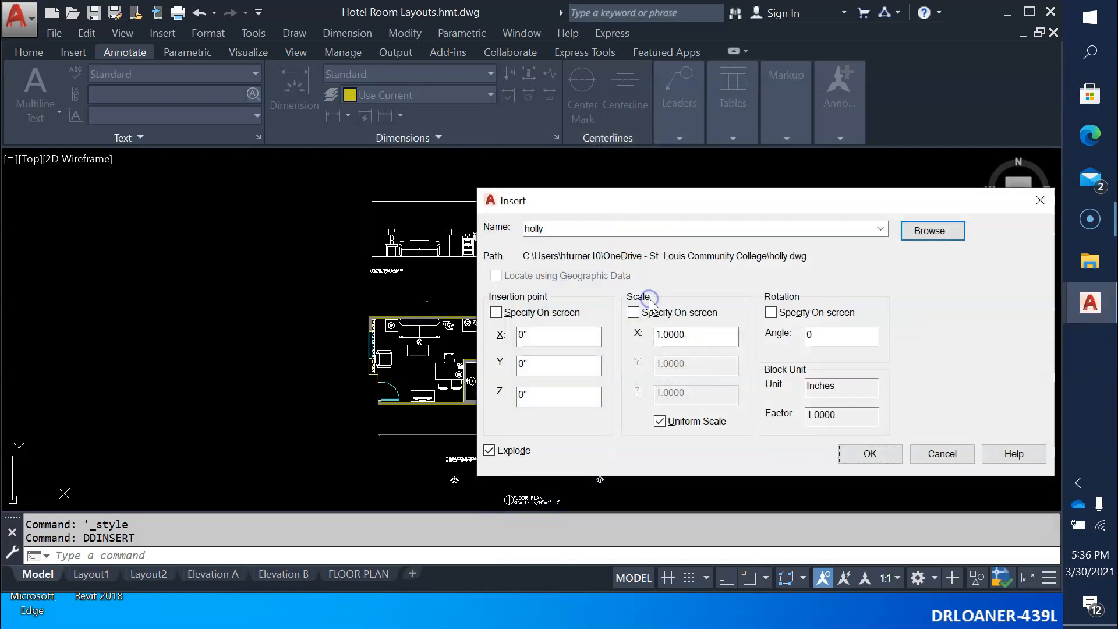
left_click(871, 454)
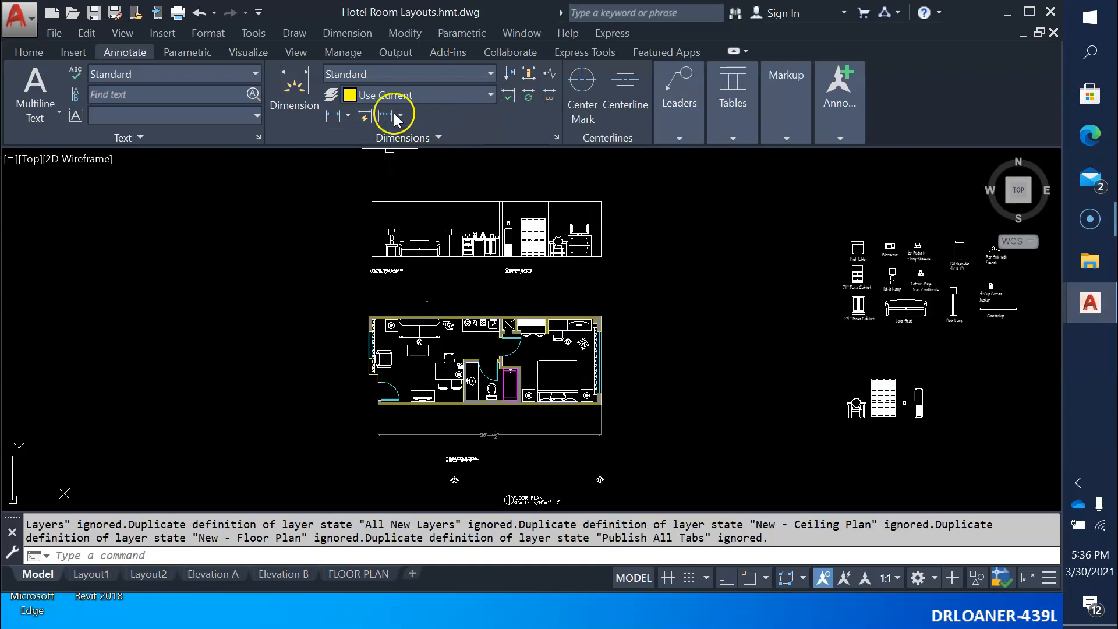
Examine the STLCC dimension style and its preview in the Dimension Style Manager.
left_click(453, 133)
left_click(555, 138)
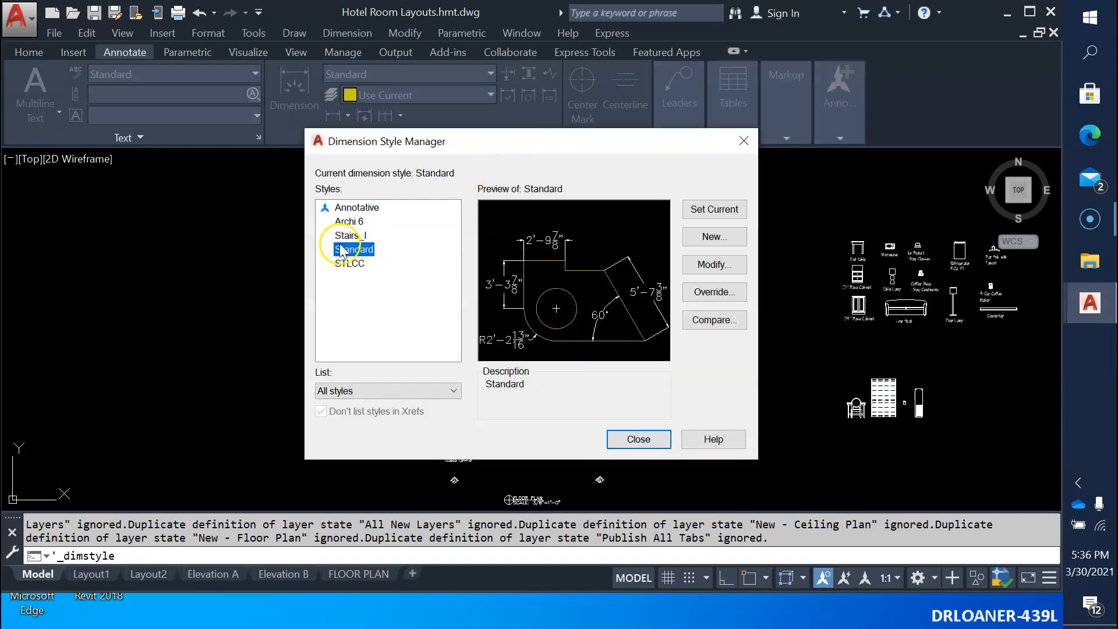
left_click(350, 263)
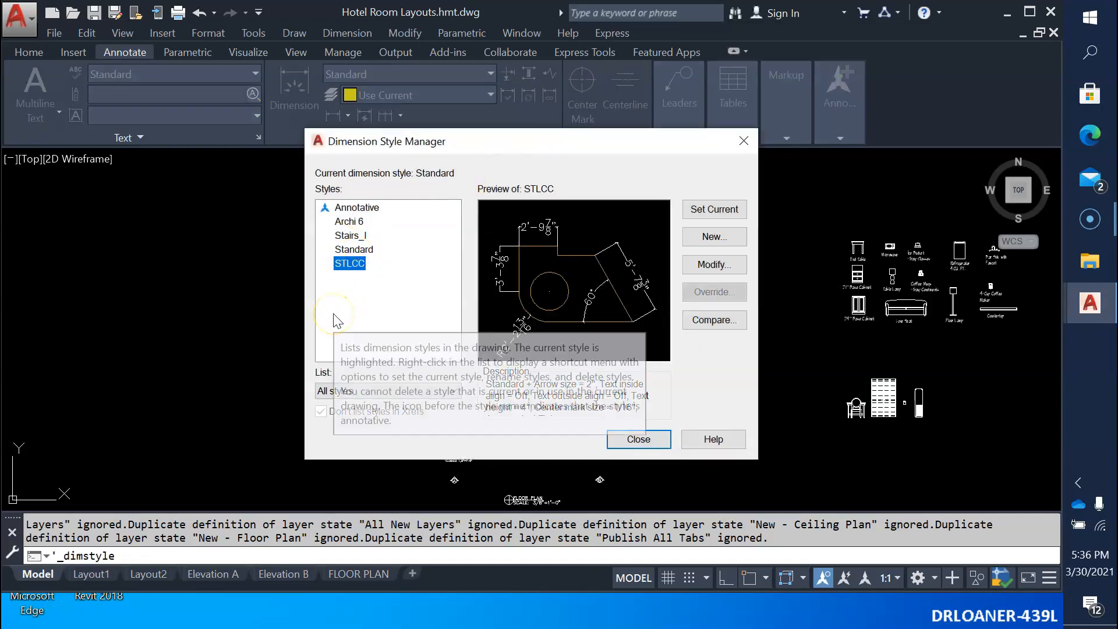
left_click(637, 440)
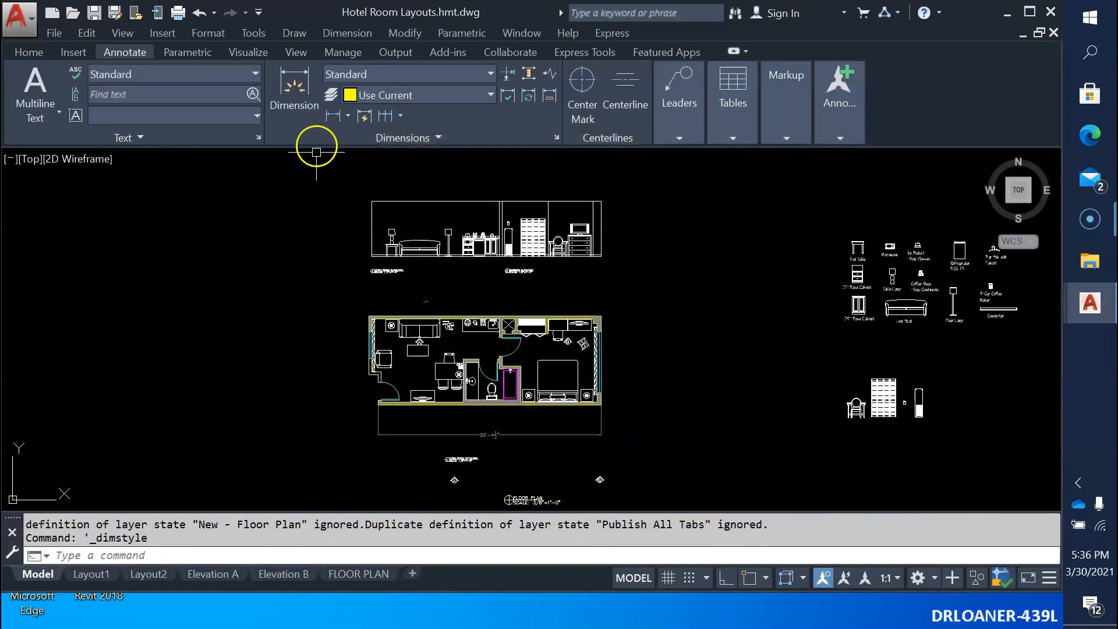
Make STLCC the current dimension style.
left_click(381, 72)
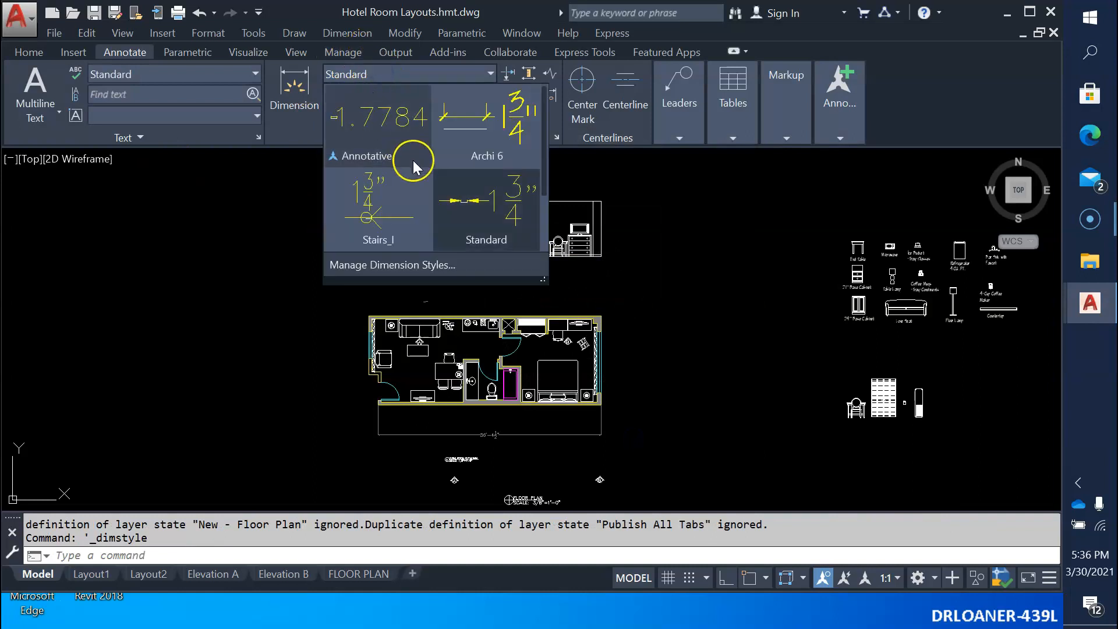
scroll(541, 175, "down", 3)
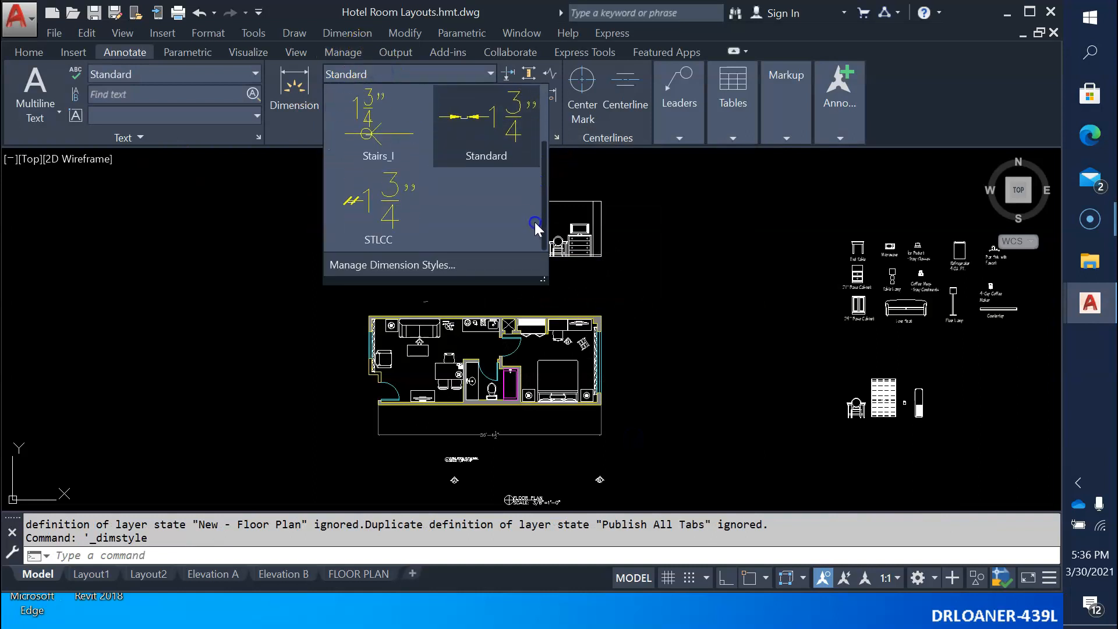
left_click(380, 212)
left_click(380, 212)
Try to make STLCC the current text style.
left_click(163, 74)
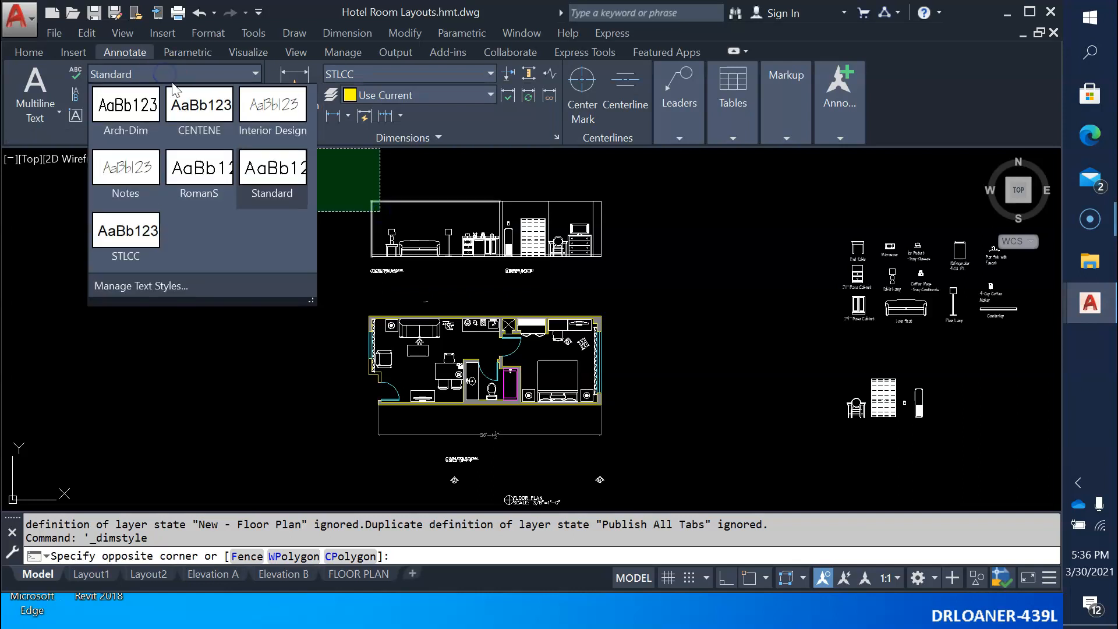
left_click(134, 232)
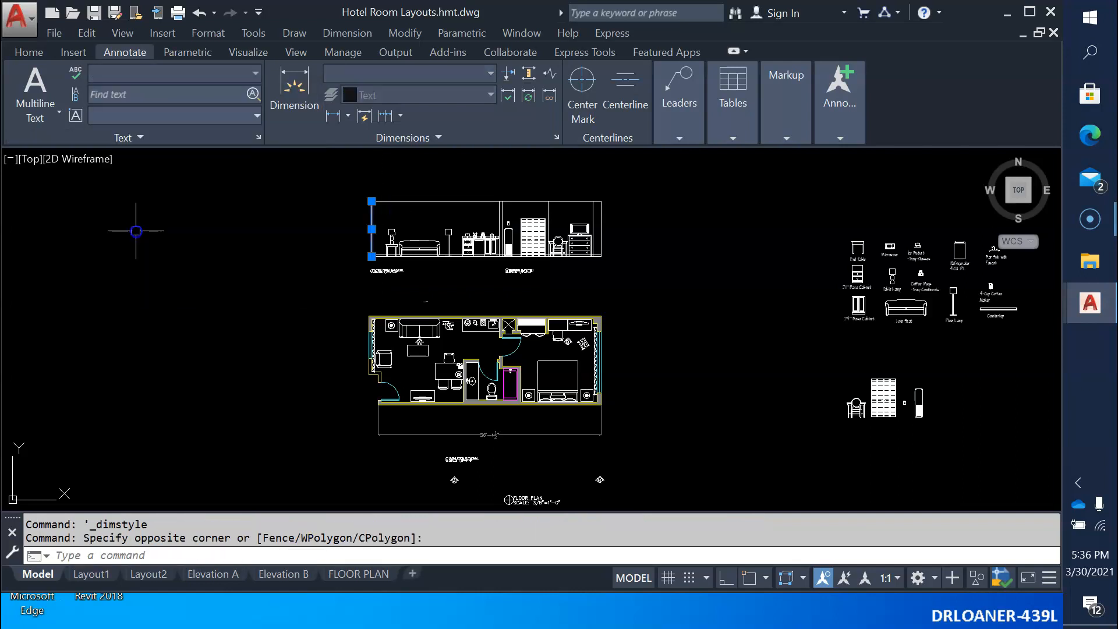
left_click(693, 106)
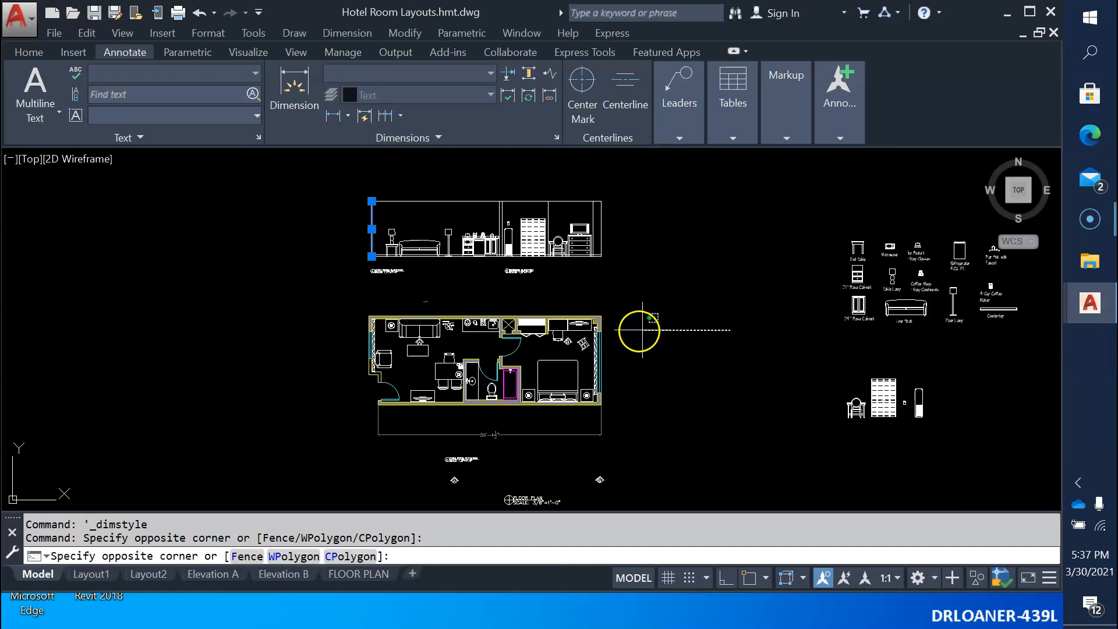
left_click(642, 329)
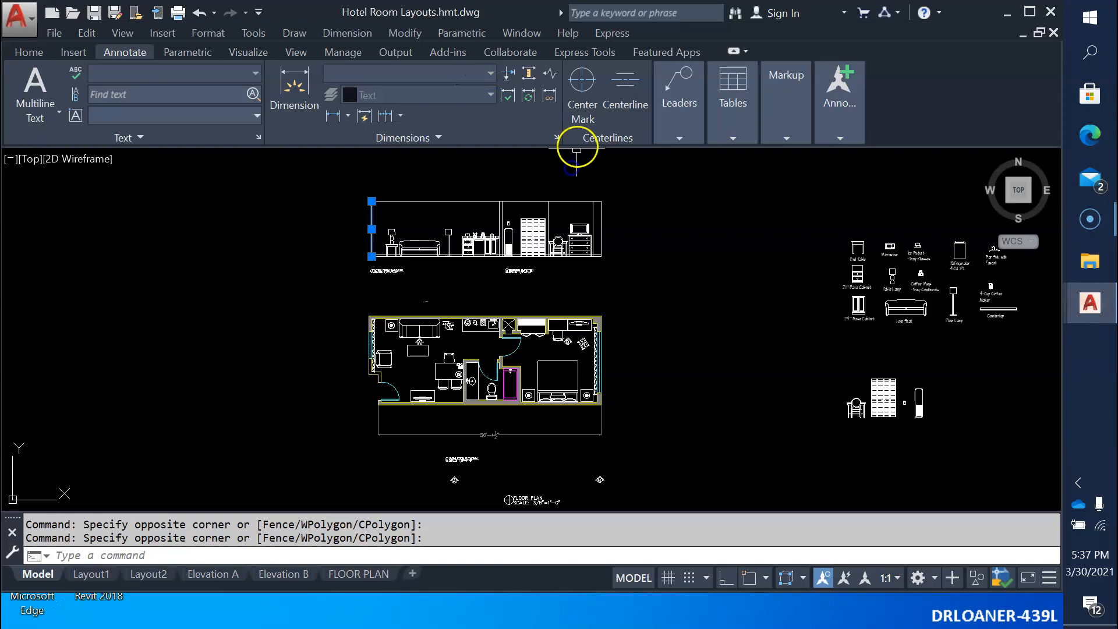
Check the current dimension style in the Dimension Style Manager and set STLCC as the current text style.
left_click(556, 137)
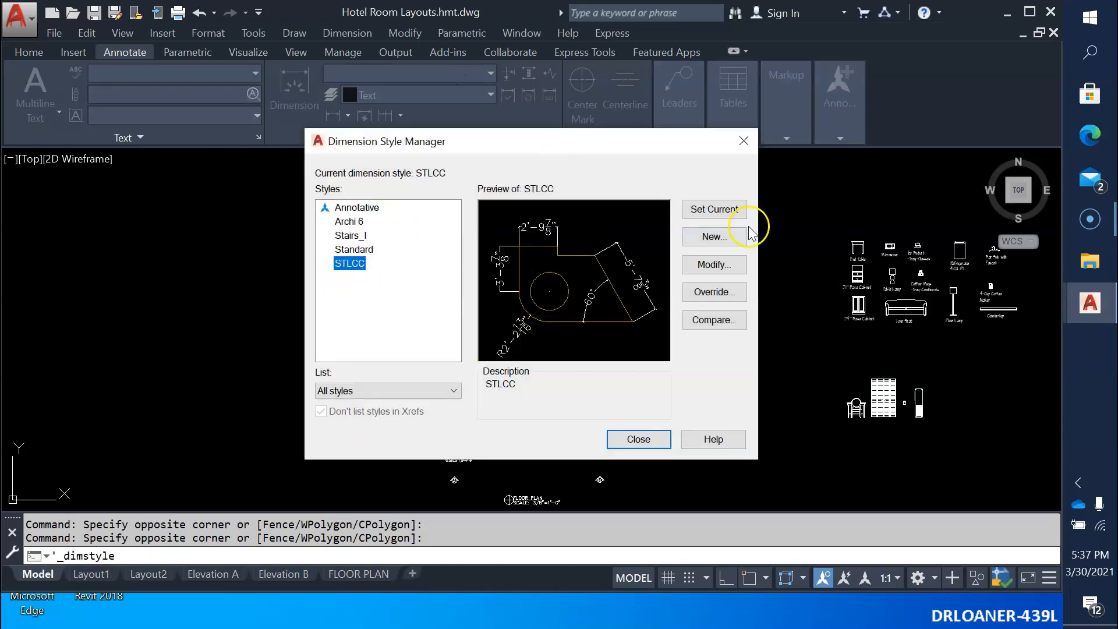
left_click(638, 439)
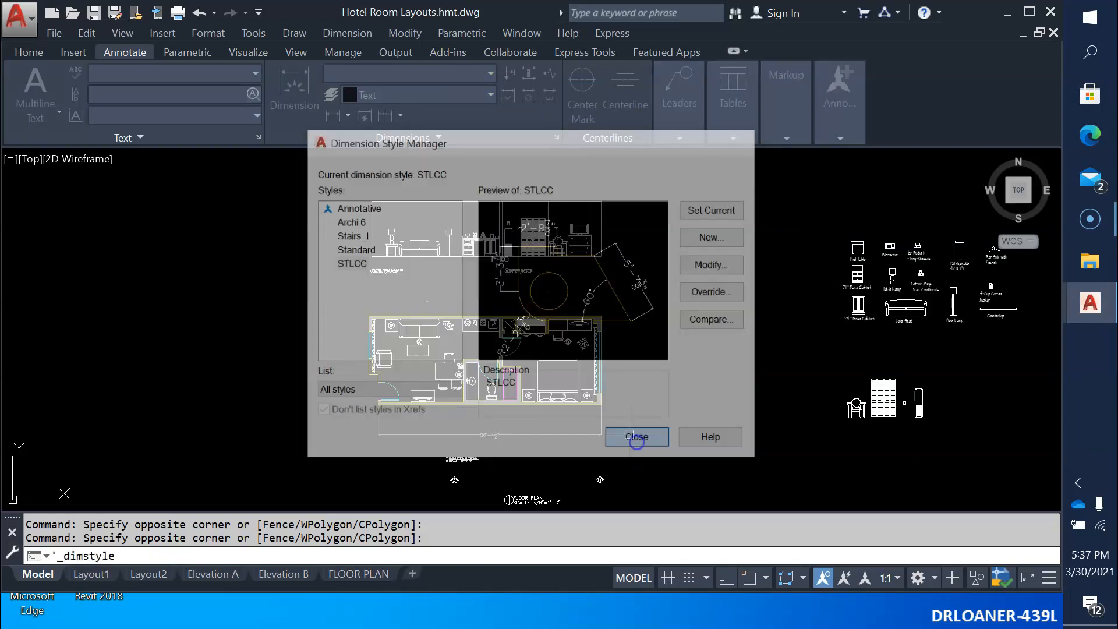
left_click(192, 68)
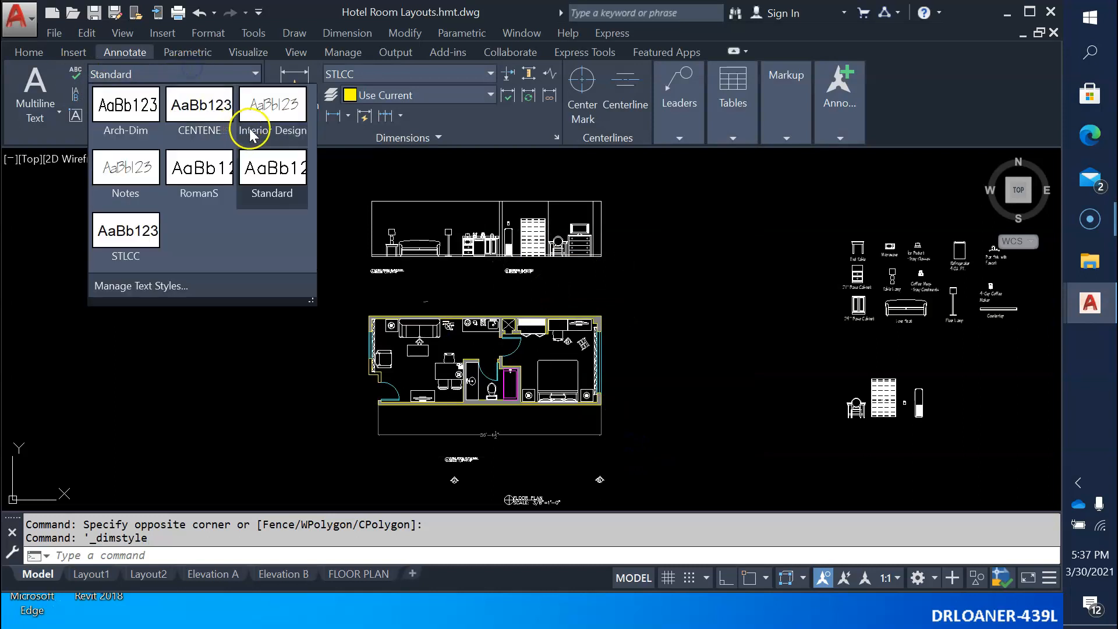
left_click(177, 304)
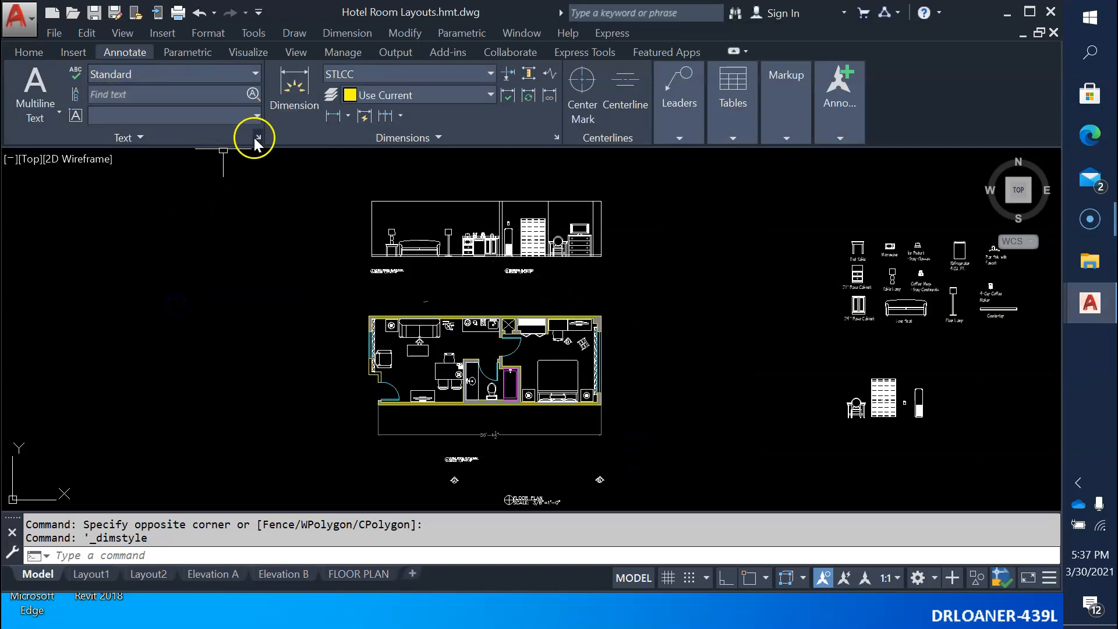
left_click(257, 137)
left_click(304, 278)
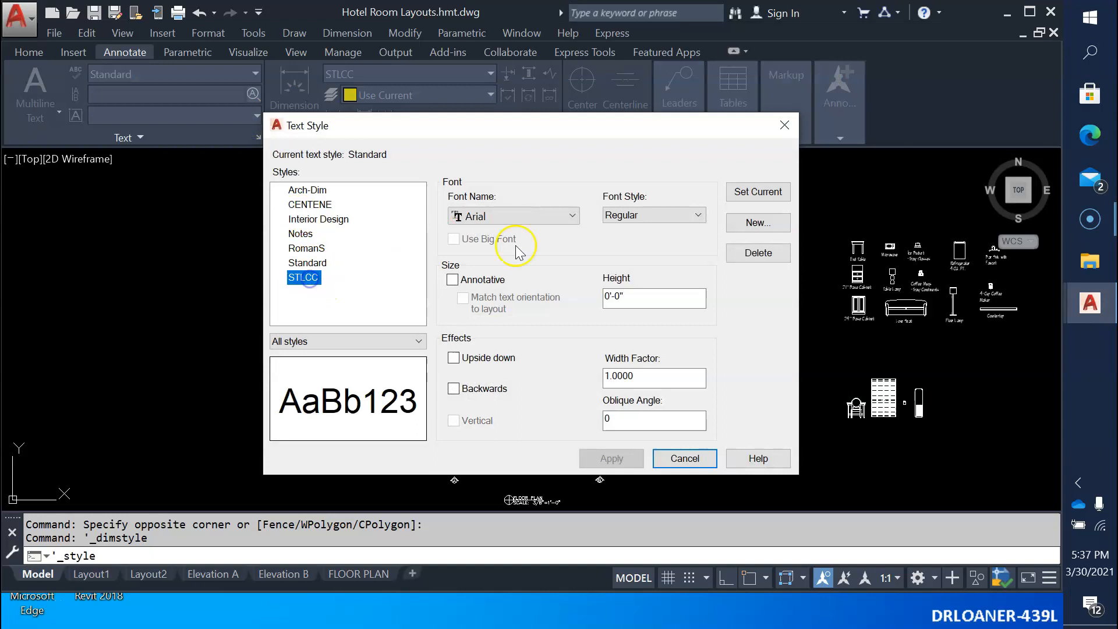
left_click(730, 190)
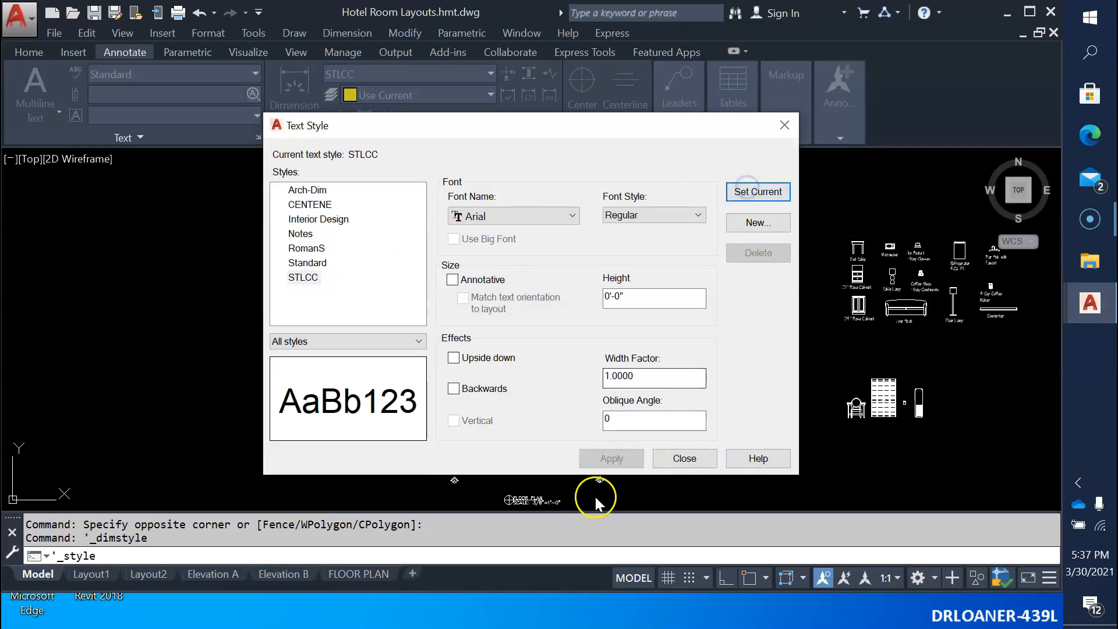
left_click(685, 459)
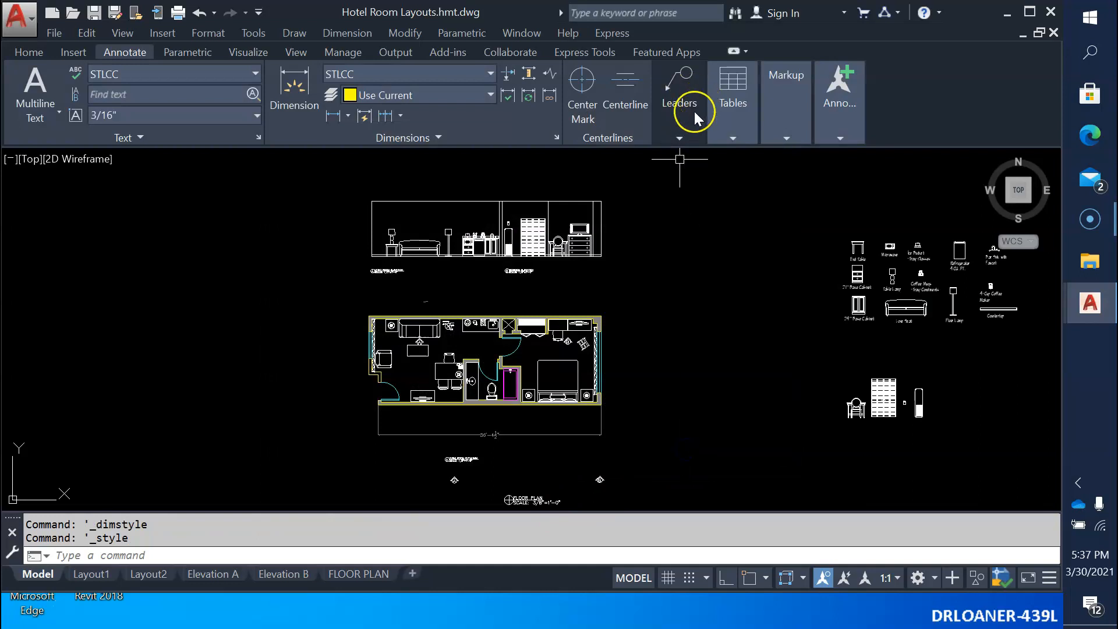